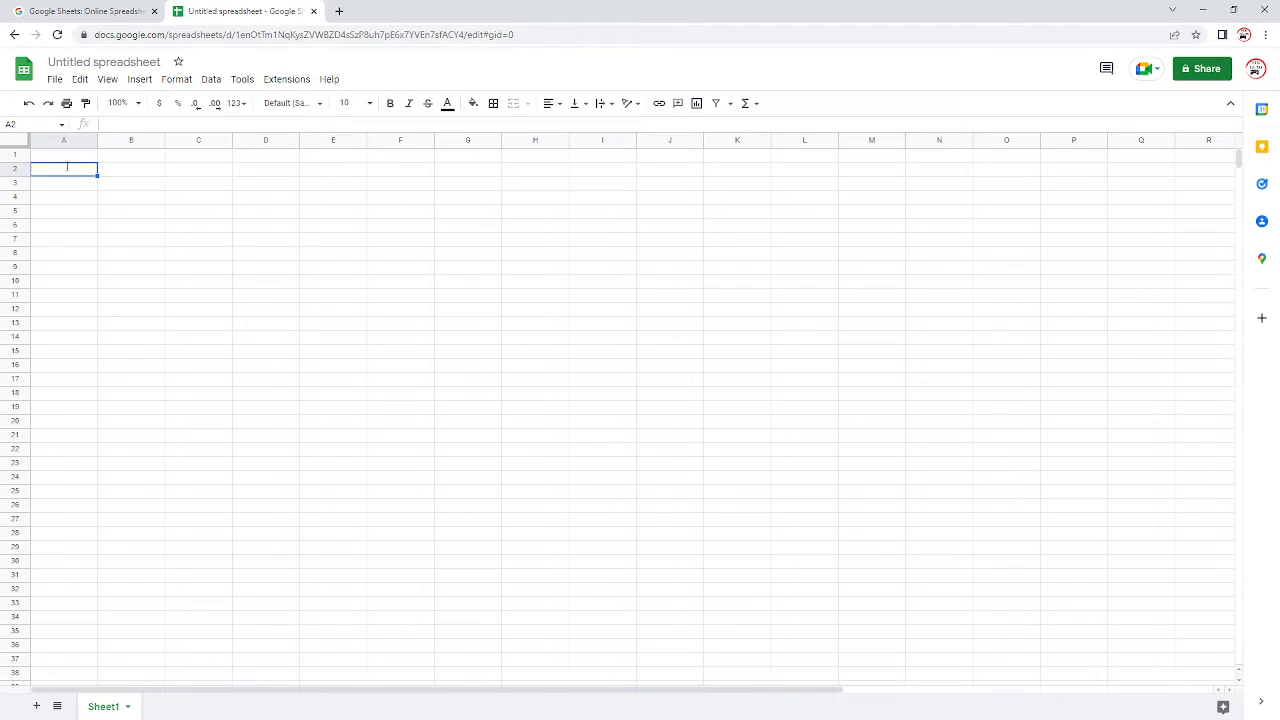
Step: Enter the labels "input 1" in cell A2 and "input 2" in cell A3
double_click(67, 168)
key("Return")
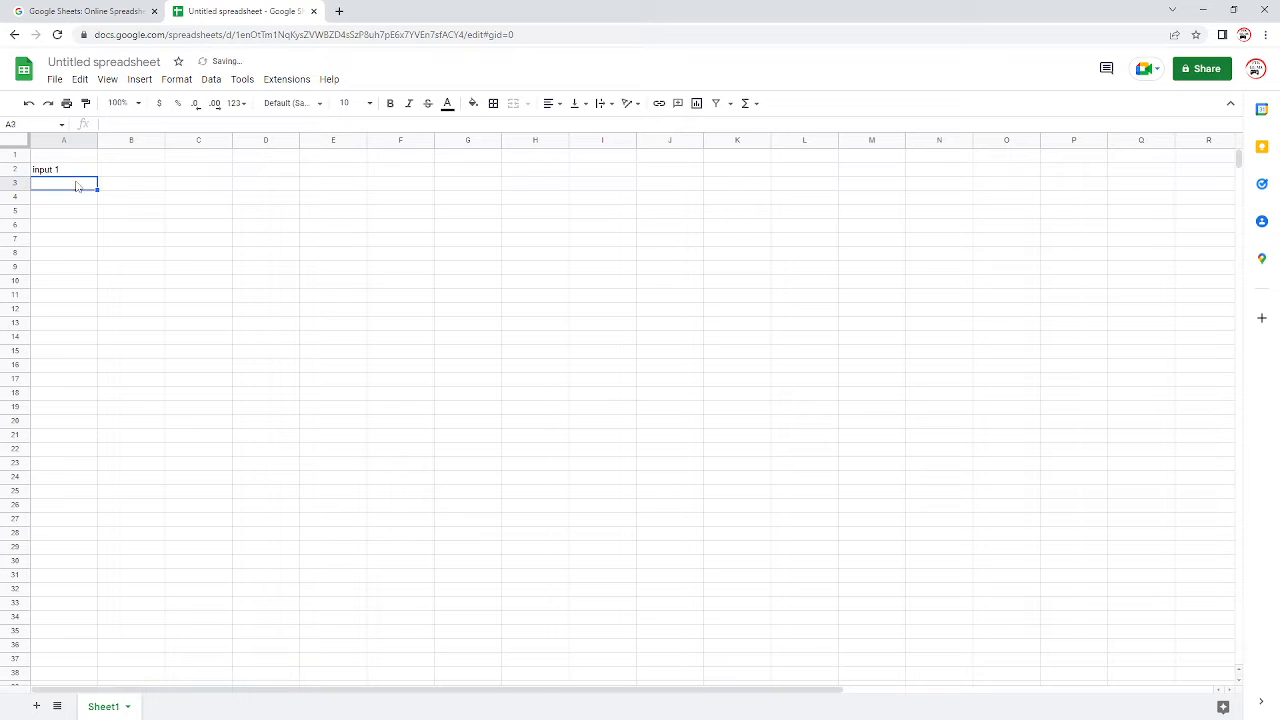
type("i")
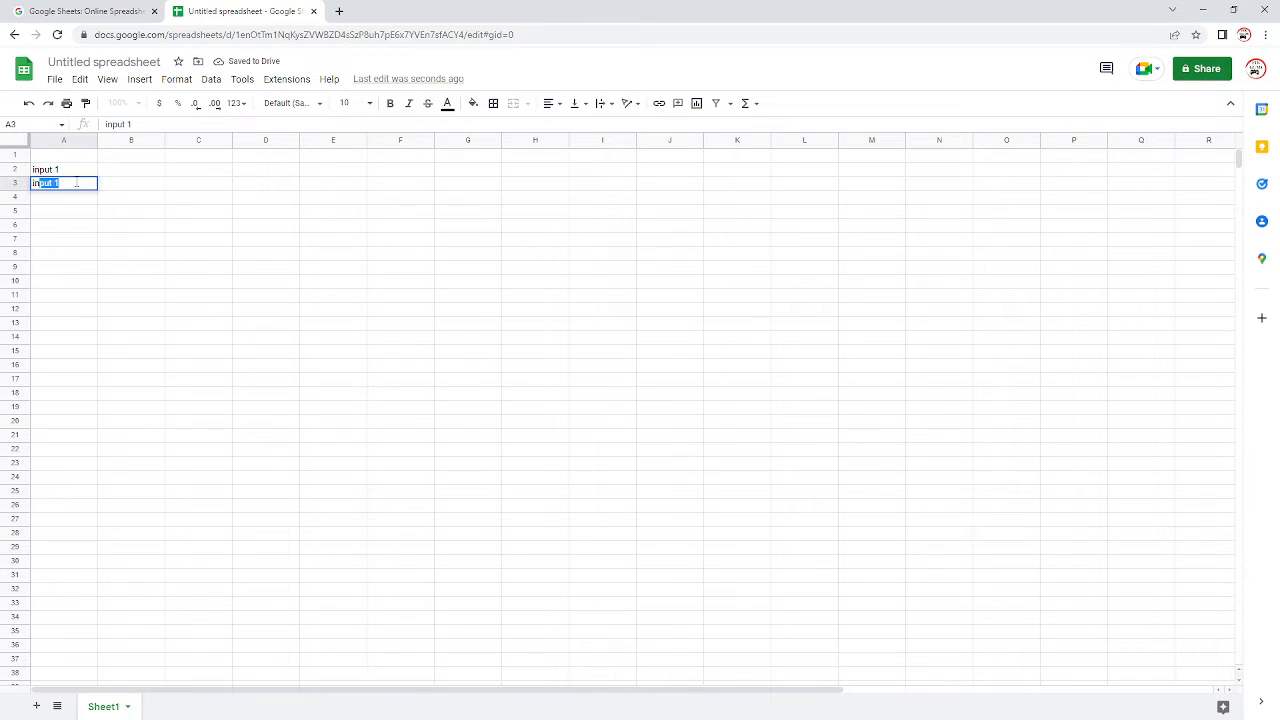
type("nput 2")
key("Return")
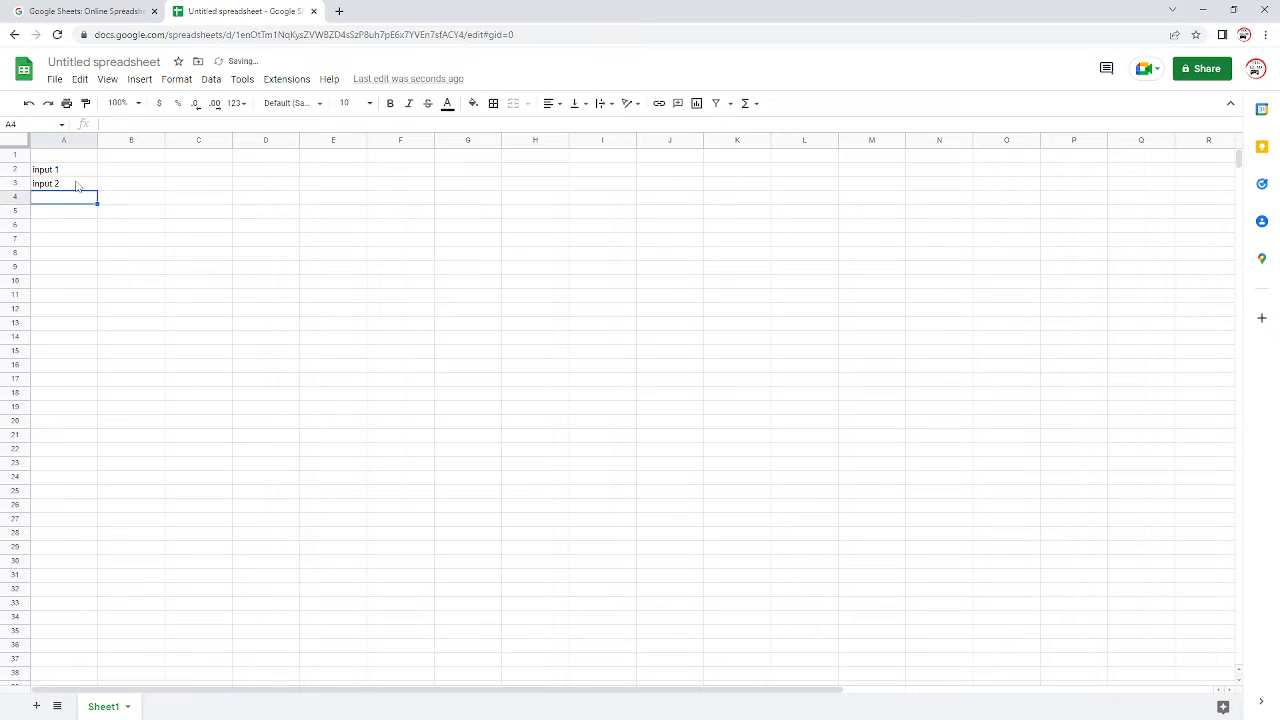
Step: Enter the label "input 3" in cell A4
left_click(79, 227)
left_click(78, 199)
double_click(78, 199)
type("inpu")
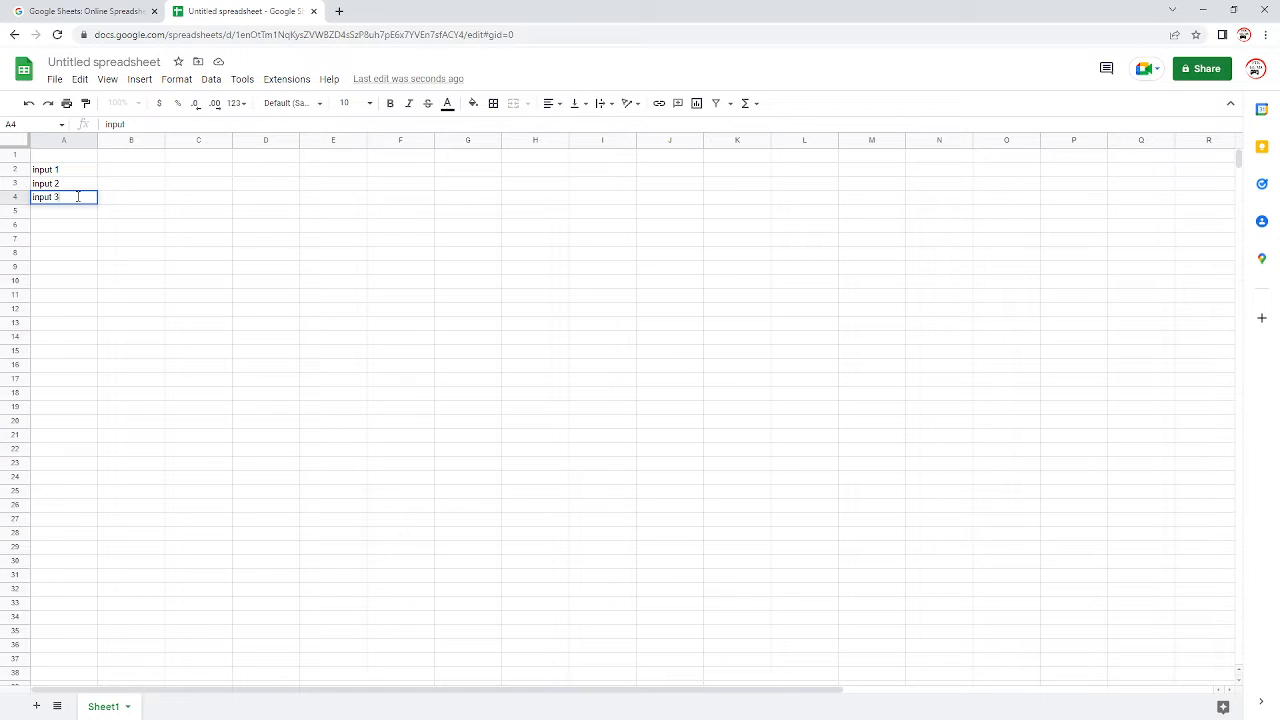
type("t 3")
left_click(318, 308)
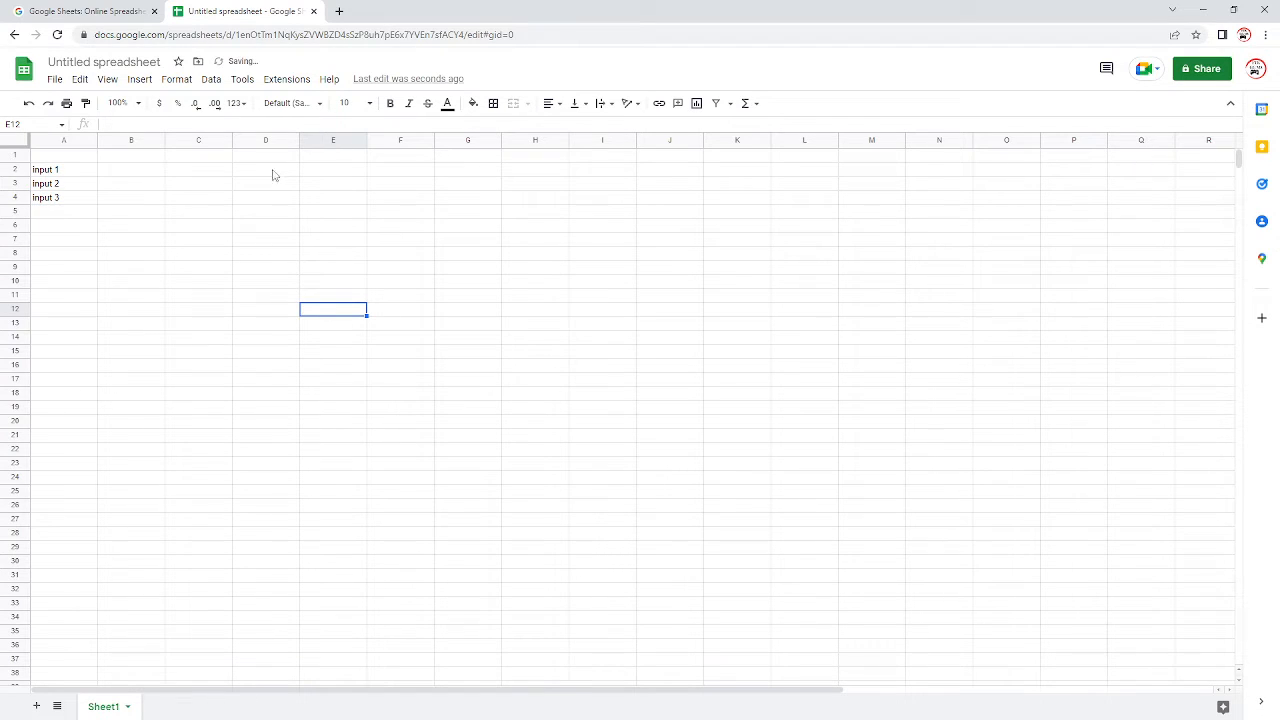
left_click(215, 211)
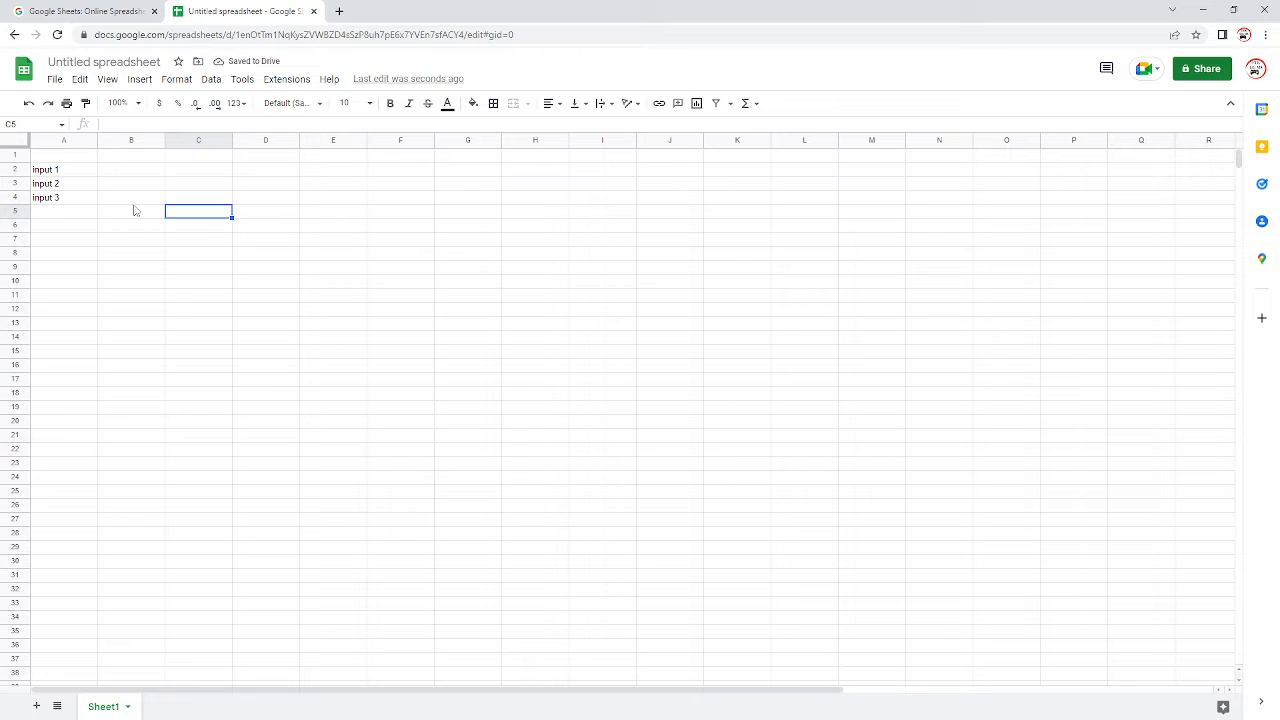
Step: Autofill the label series from A2:A4 down to cell A15
left_click_drag(80, 171, 87, 201)
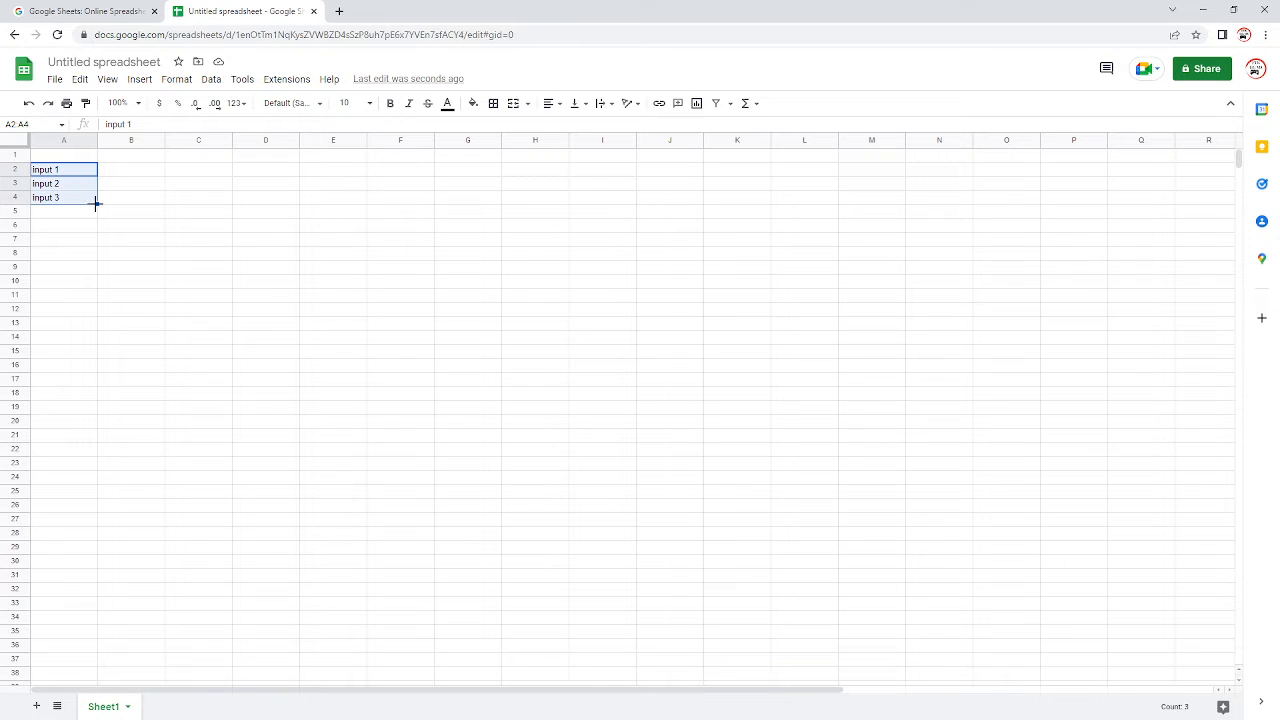
left_click_drag(96, 203, 111, 347)
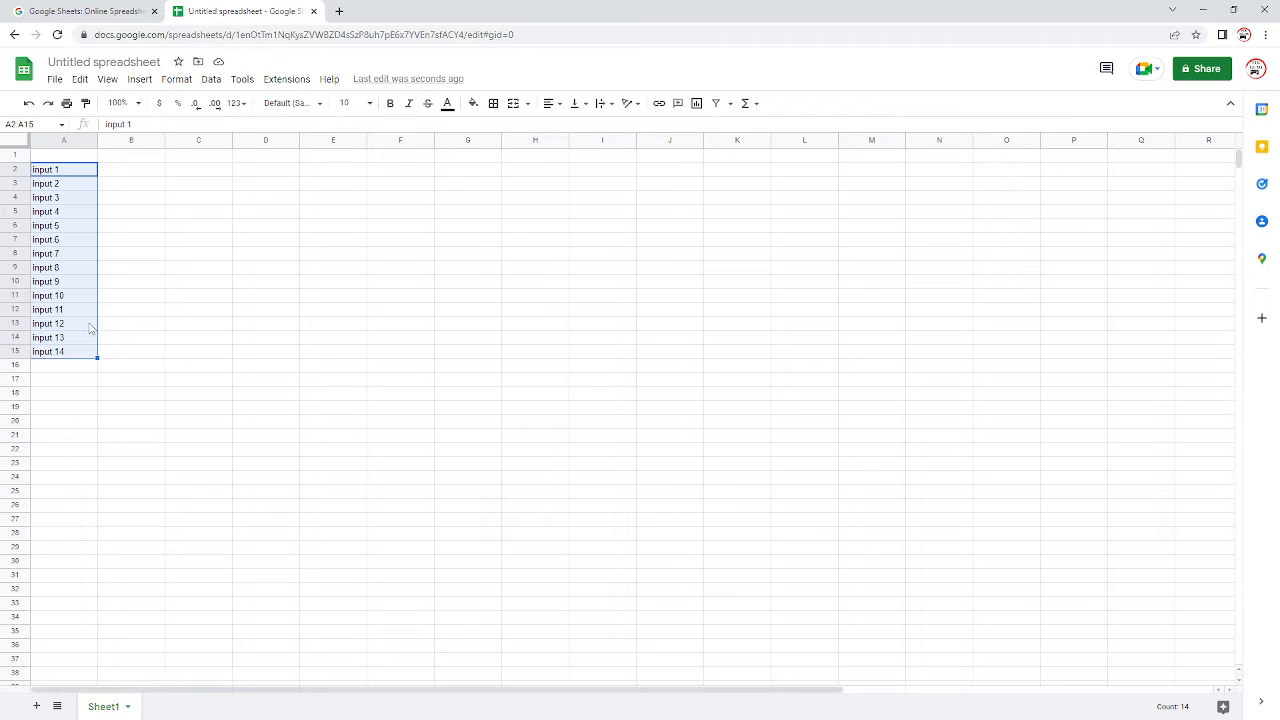
left_click(123, 337)
Step: Clear the autofilled labels in A5:A15 and the "input 3" label in A4
left_click(75, 200)
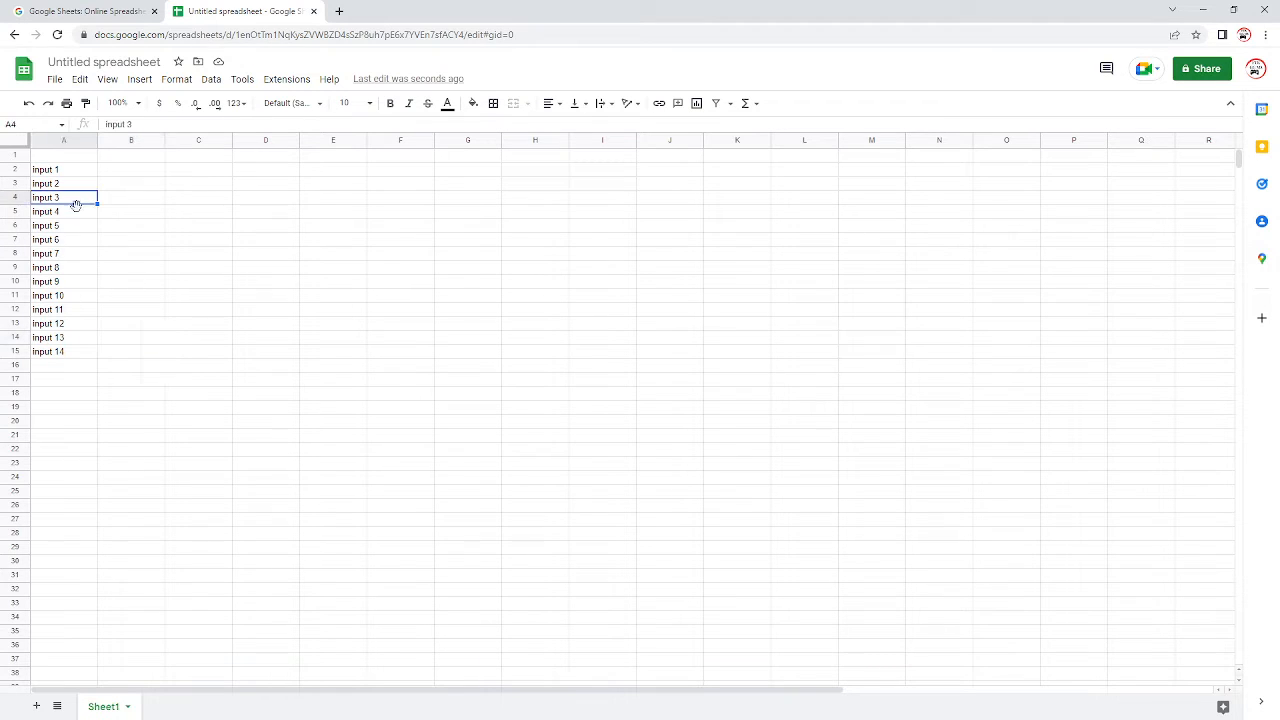
left_click(72, 221)
left_click_drag(75, 212, 76, 356)
key("Delete")
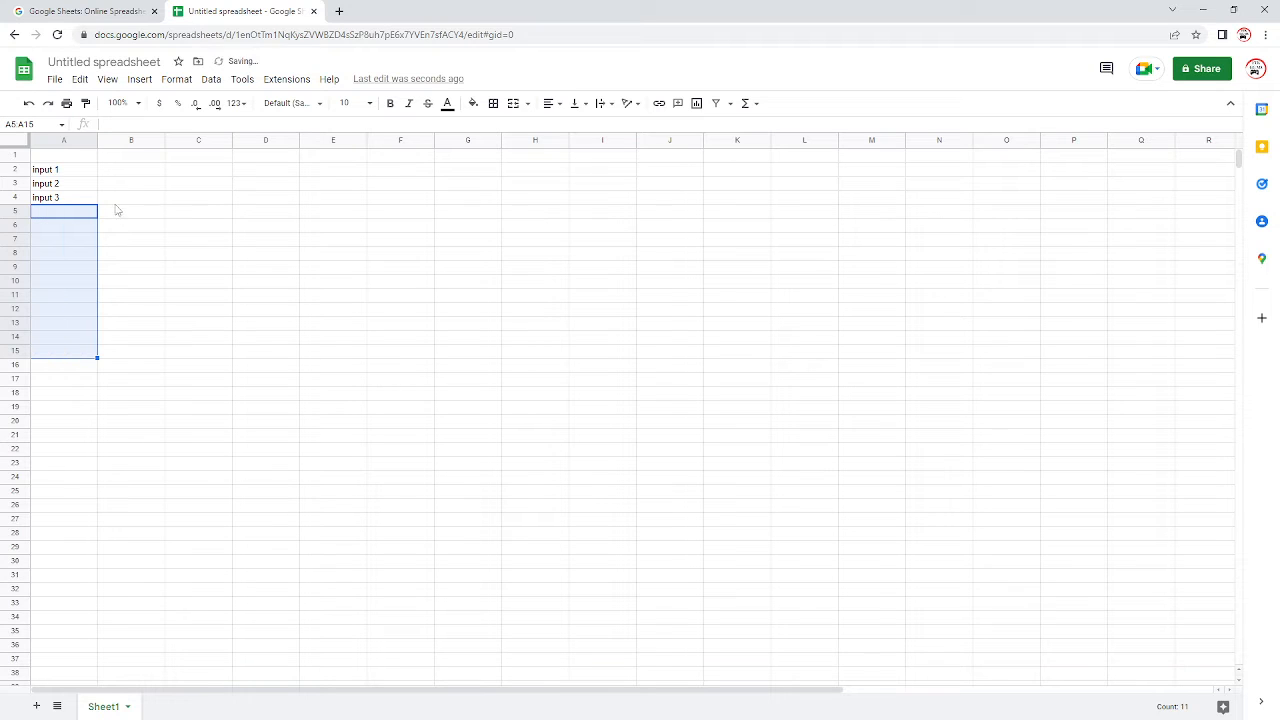
left_click_drag(103, 199, 68, 205)
left_click(68, 202)
key("Delete")
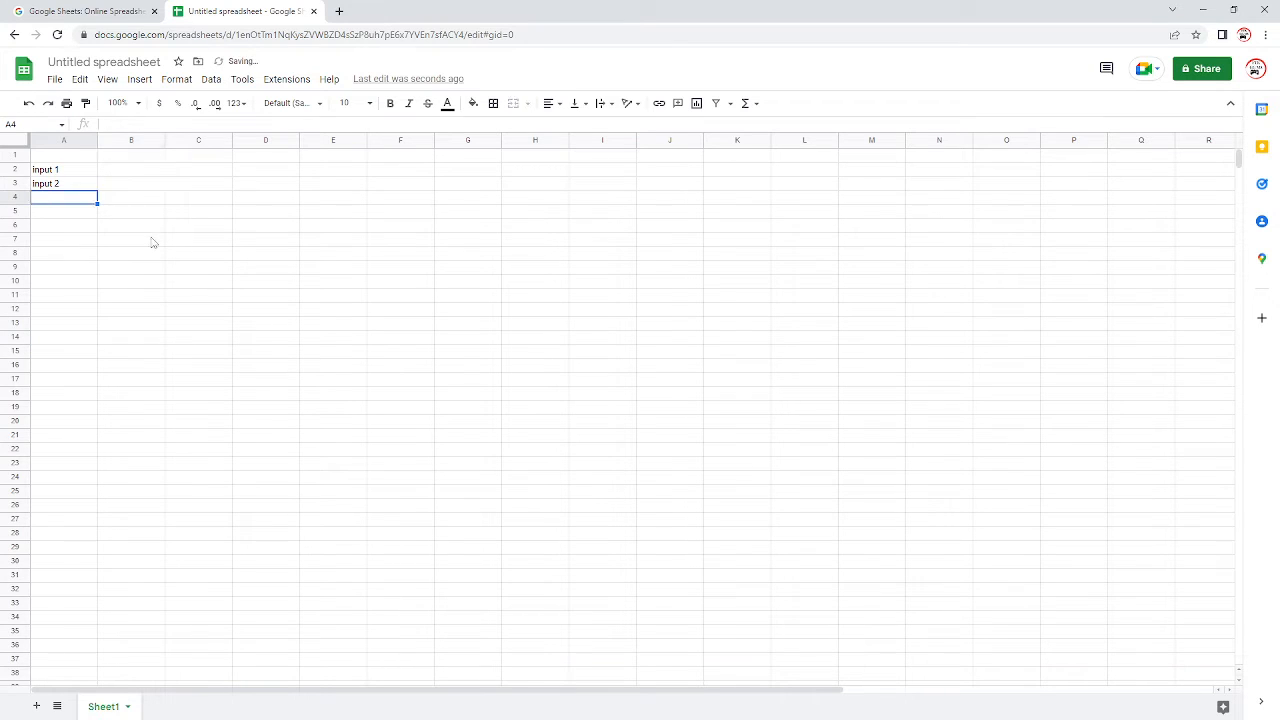
left_click(150, 240)
Step: Merge cells D1 and E1 into one heading cell
left_click(147, 169)
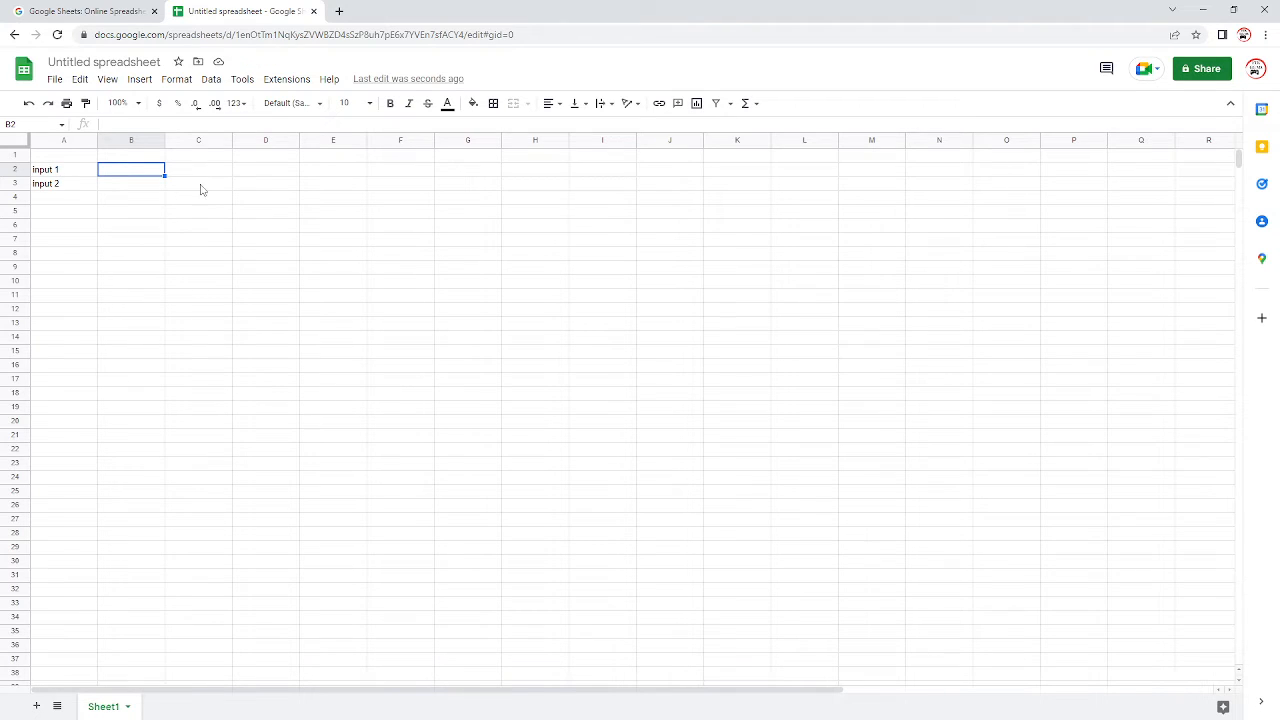
left_click(264, 155)
left_click(315, 155, "shift")
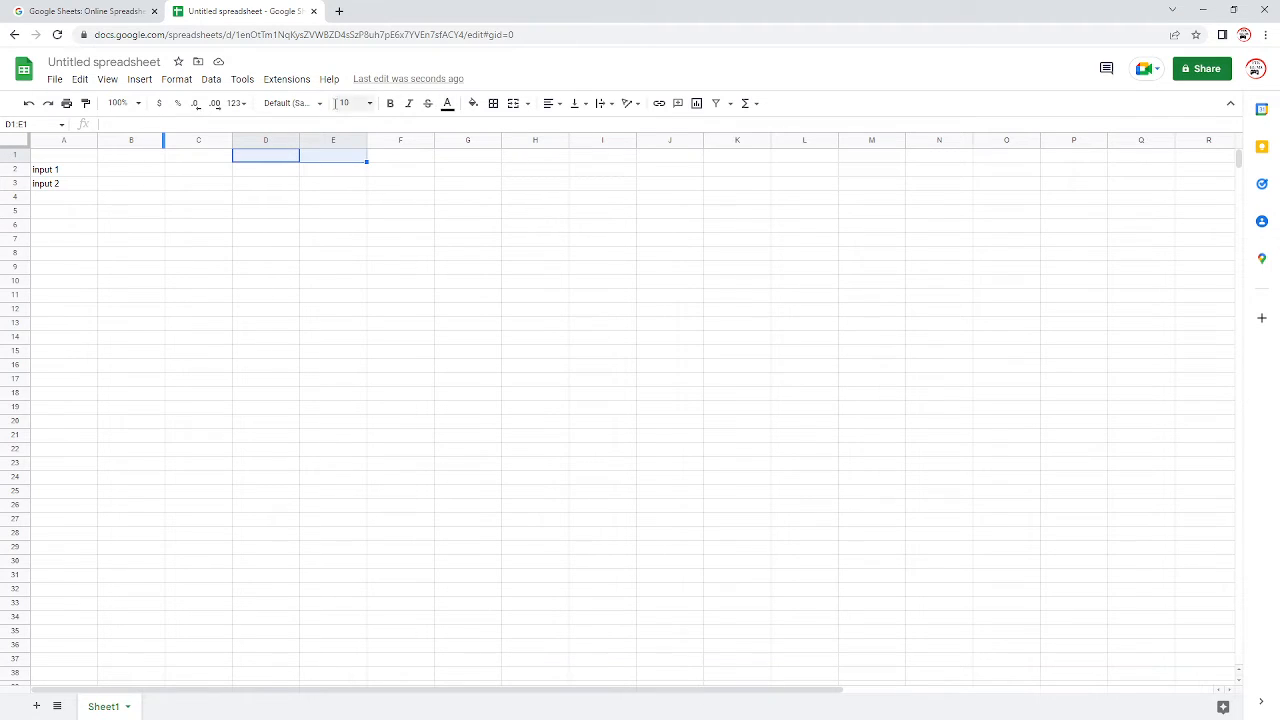
left_click(515, 105)
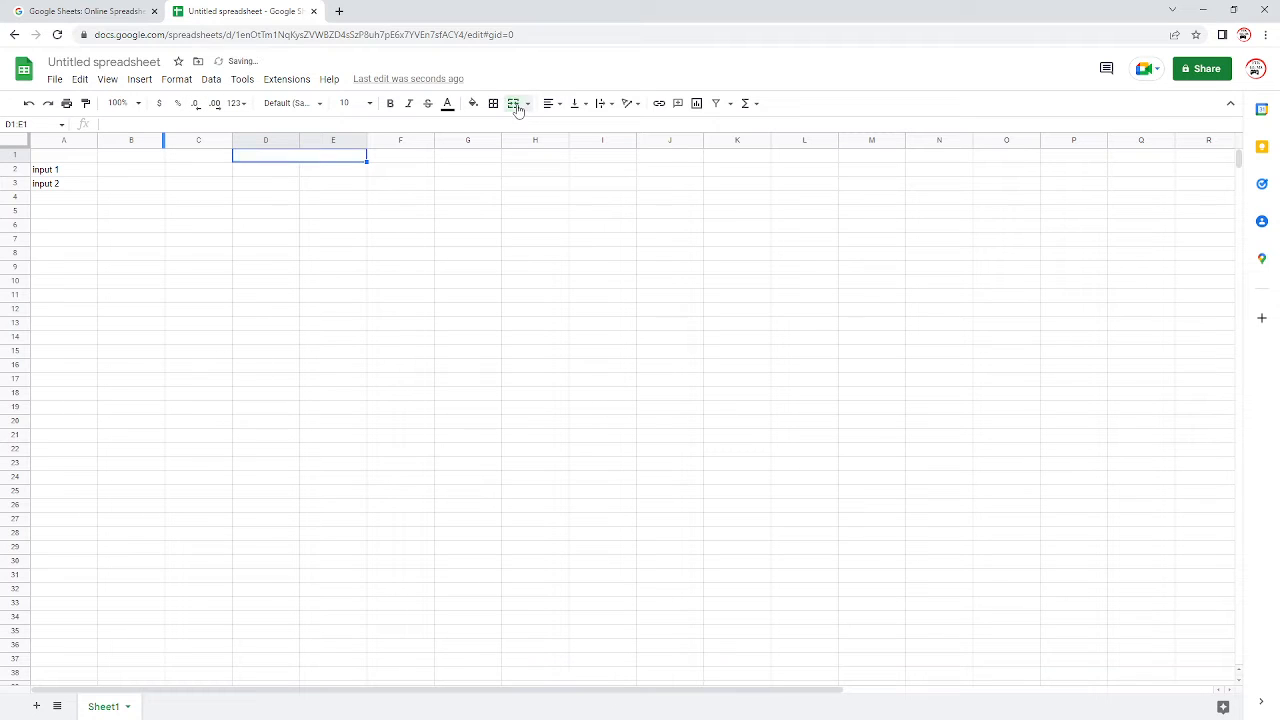
Step: Enter the heading "x= input1+input 2" in the merged cell D1:E1
left_click(265, 124)
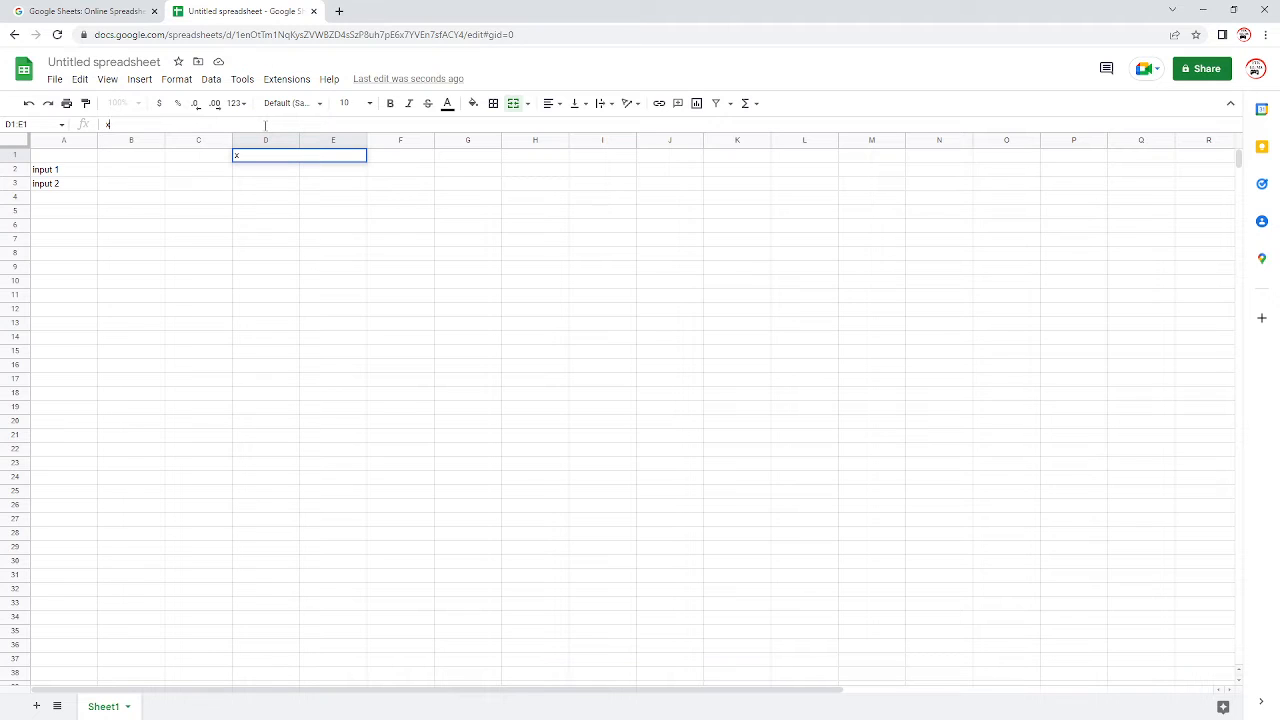
type("x= input1+input 2")
left_click(378, 229)
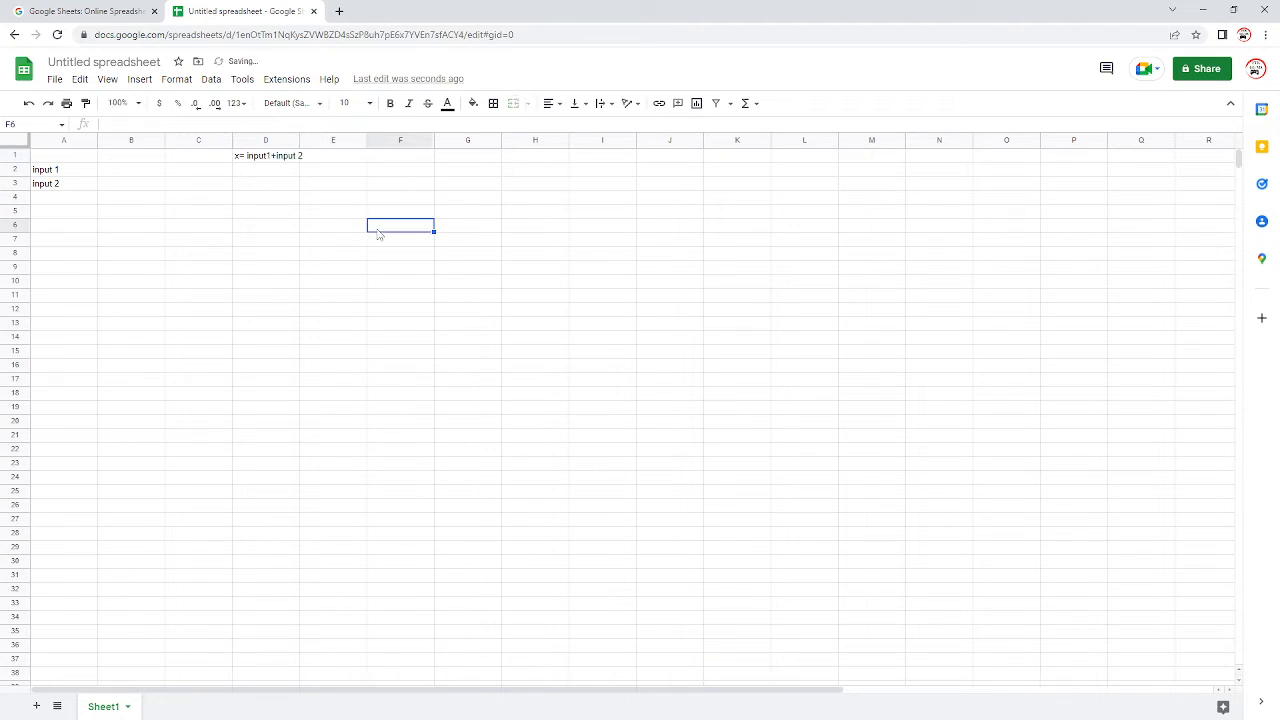
Step: Widen column D slightly and enter the formula =B2+B3 in cell D2
left_click(148, 176)
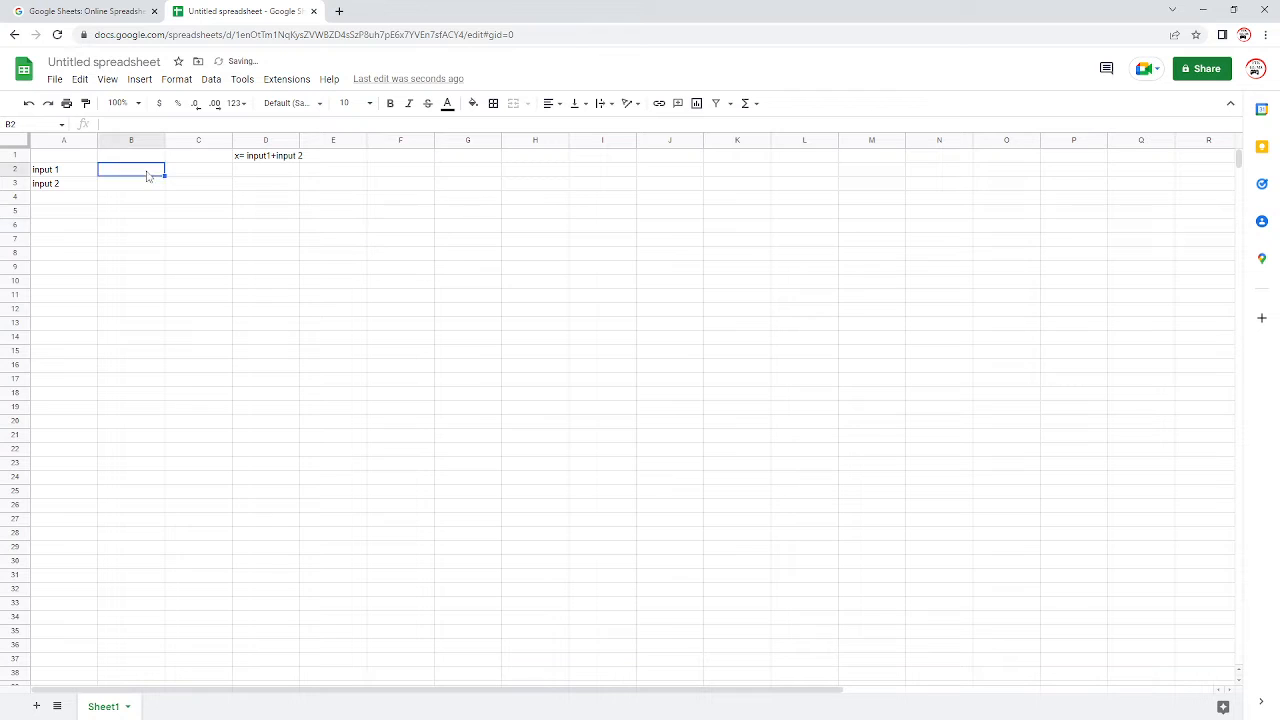
left_click_drag(299, 142, 305, 143)
left_click(281, 166)
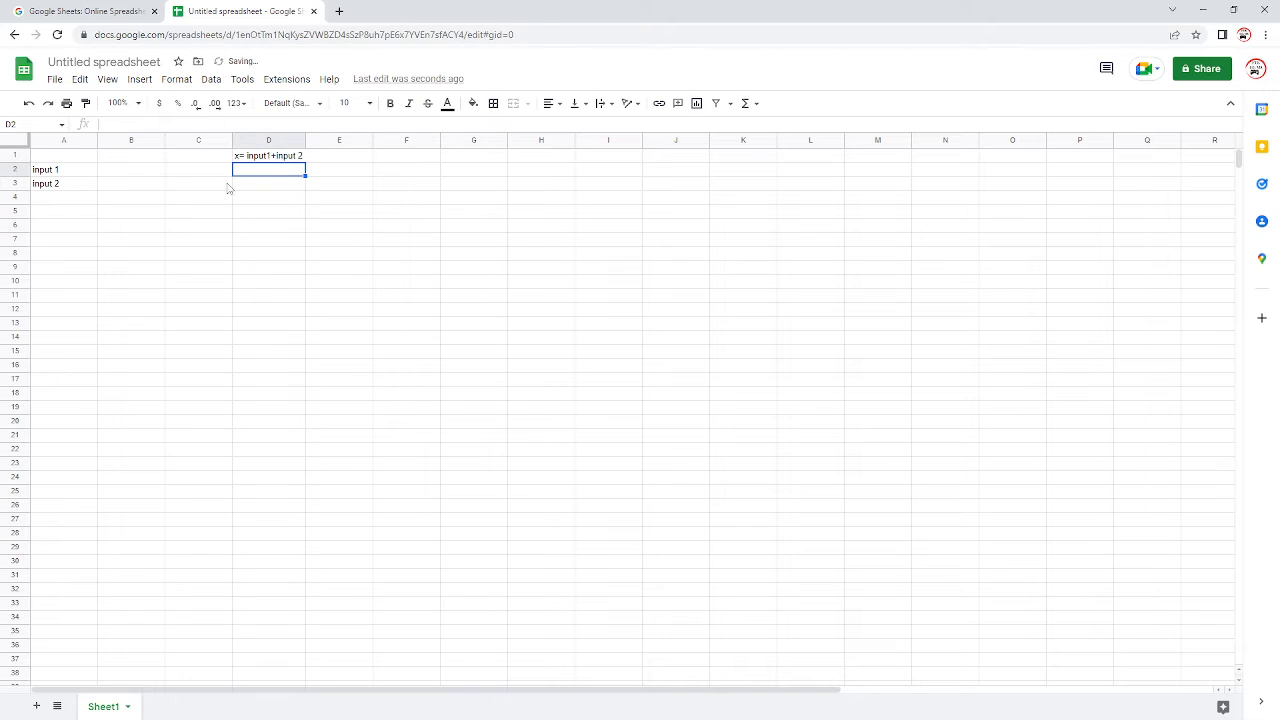
type("=")
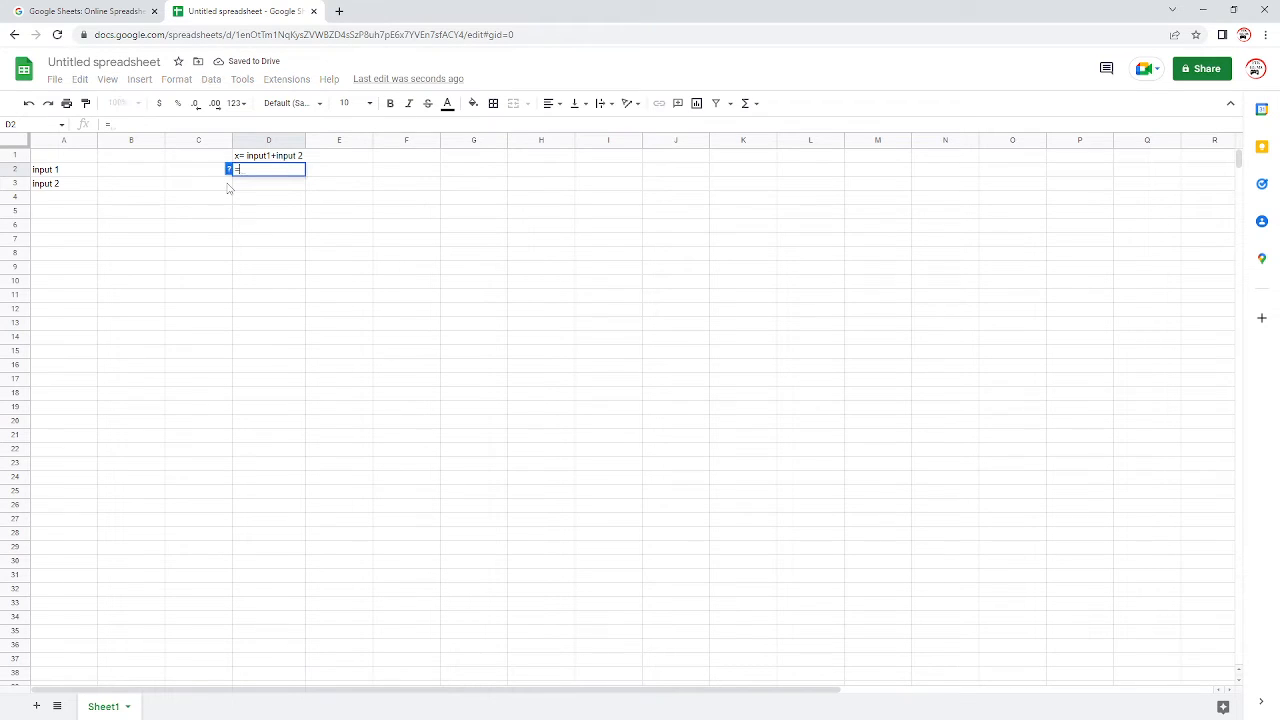
left_click(150, 172)
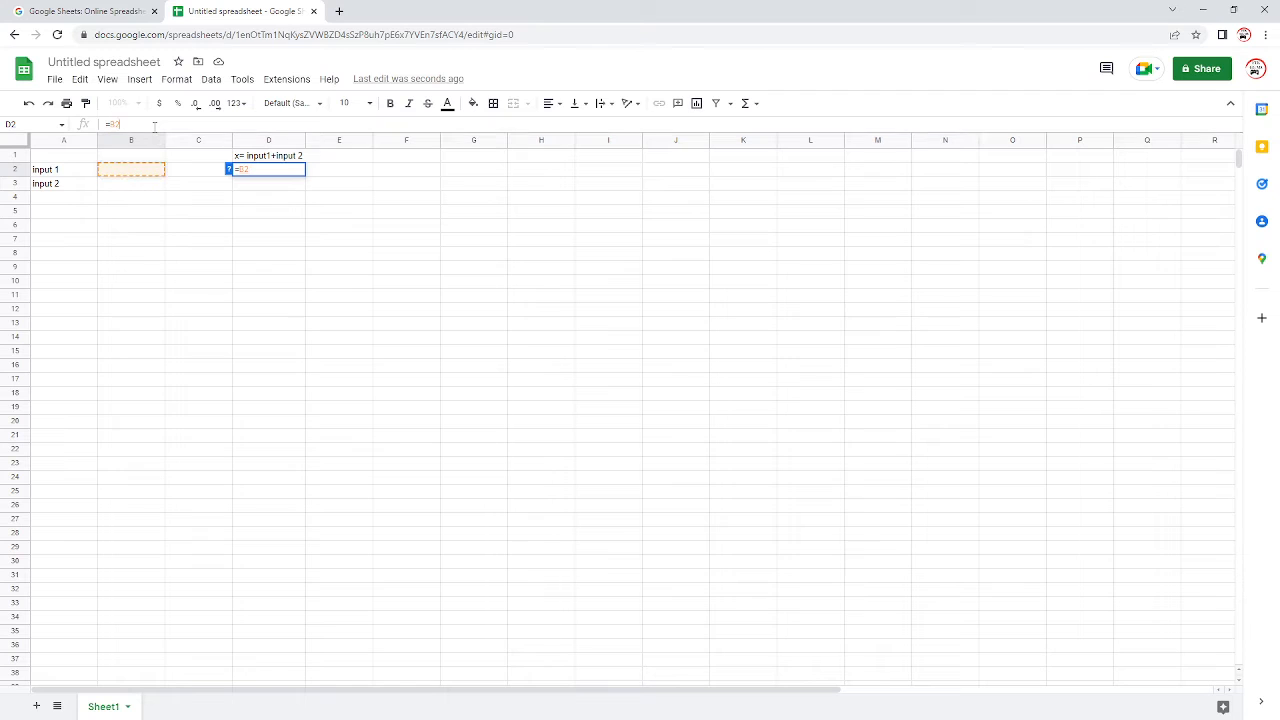
type("+")
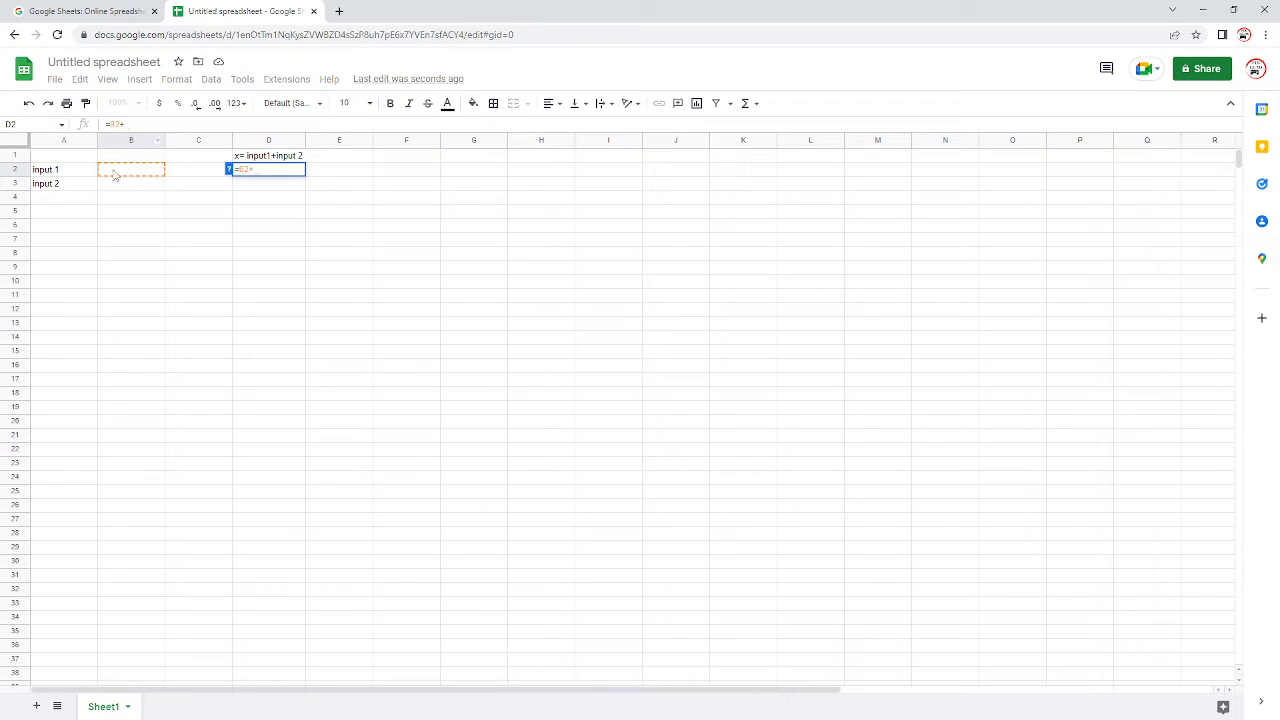
left_click(139, 190)
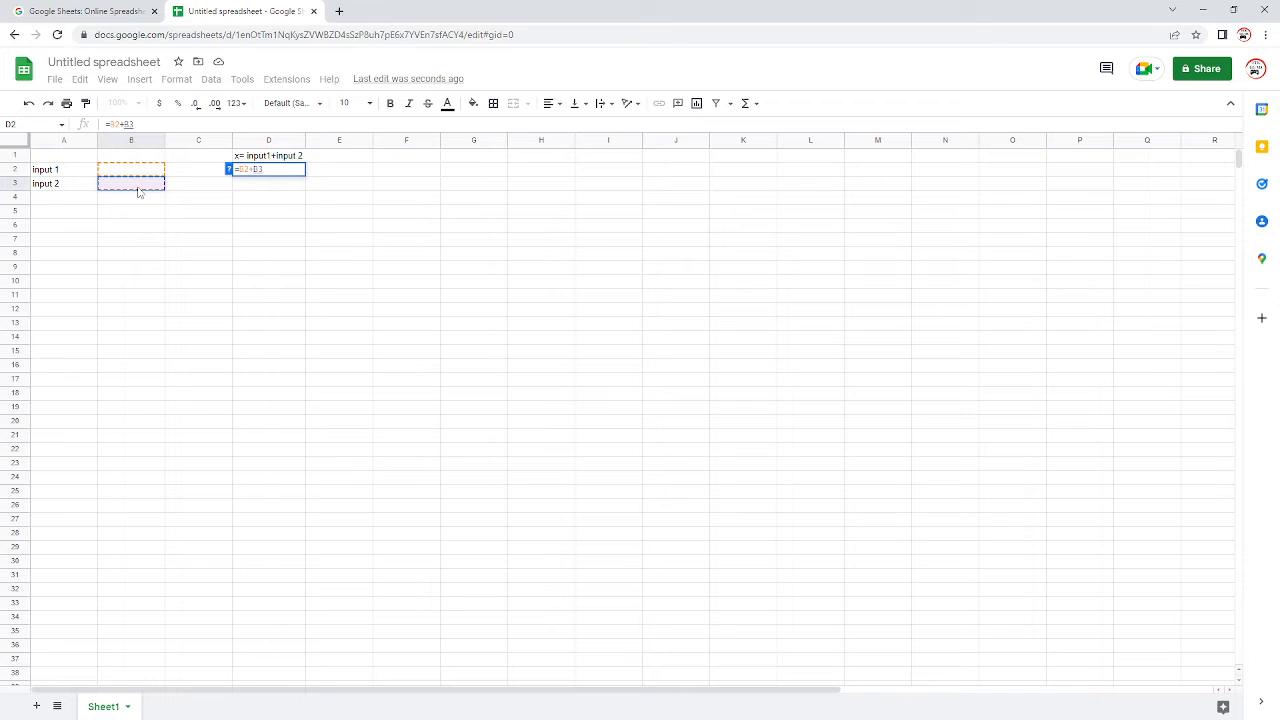
key("Return")
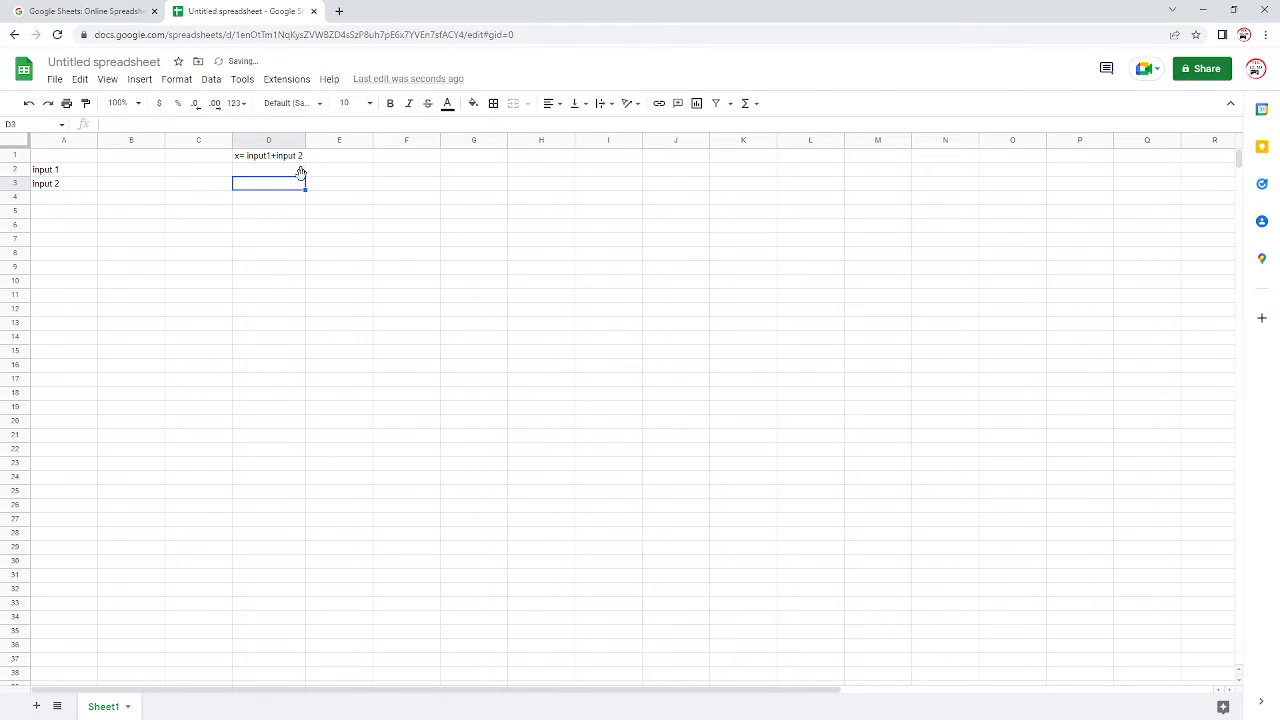
Step: Enter 1 in B2 as the value of input 1 and 2 in B3 as the value of input 2
left_click(134, 157)
left_click(137, 172)
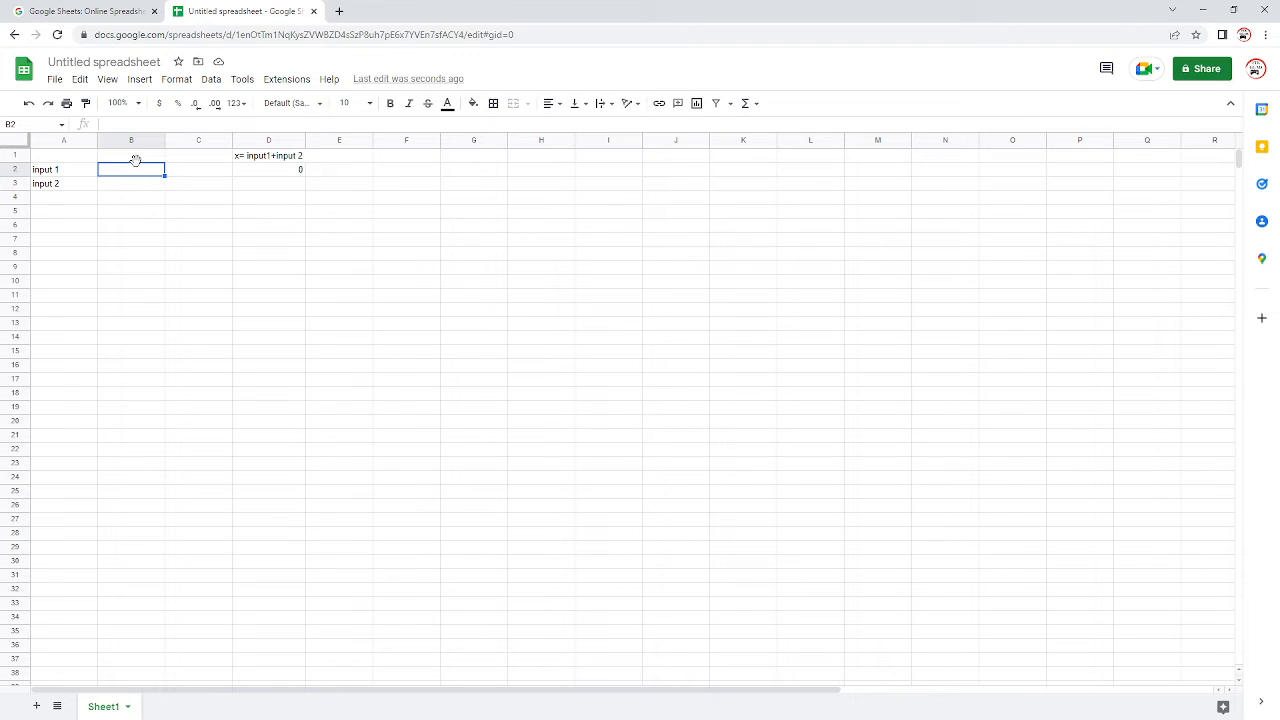
type("1")
left_click(142, 185)
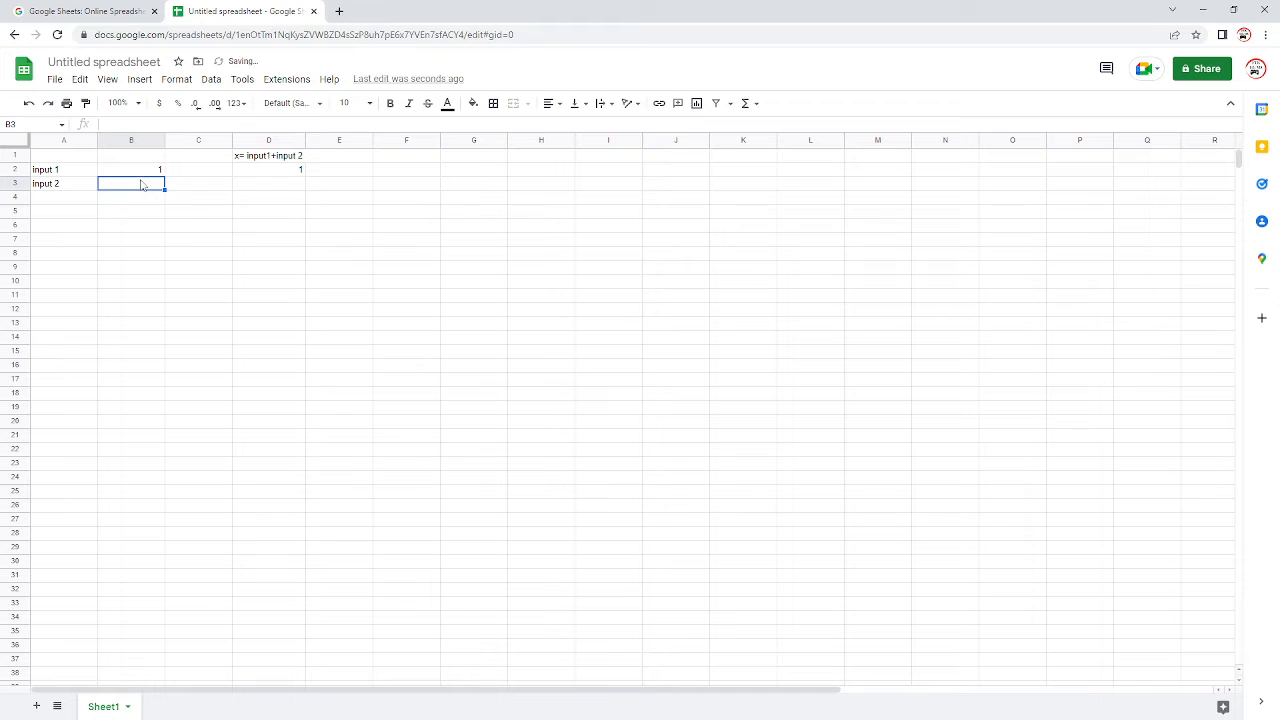
type("2")
left_click(183, 229)
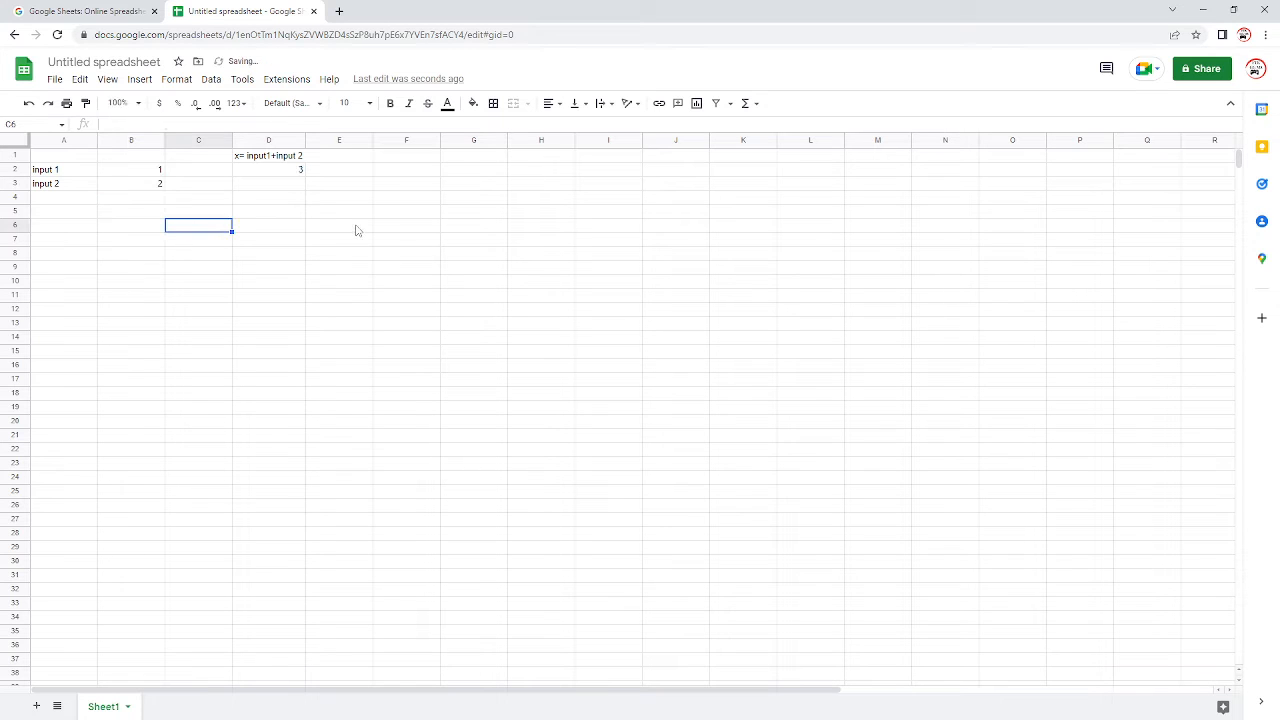
Step: Merge cells F1 and G1 into a second heading cell
left_click(366, 172)
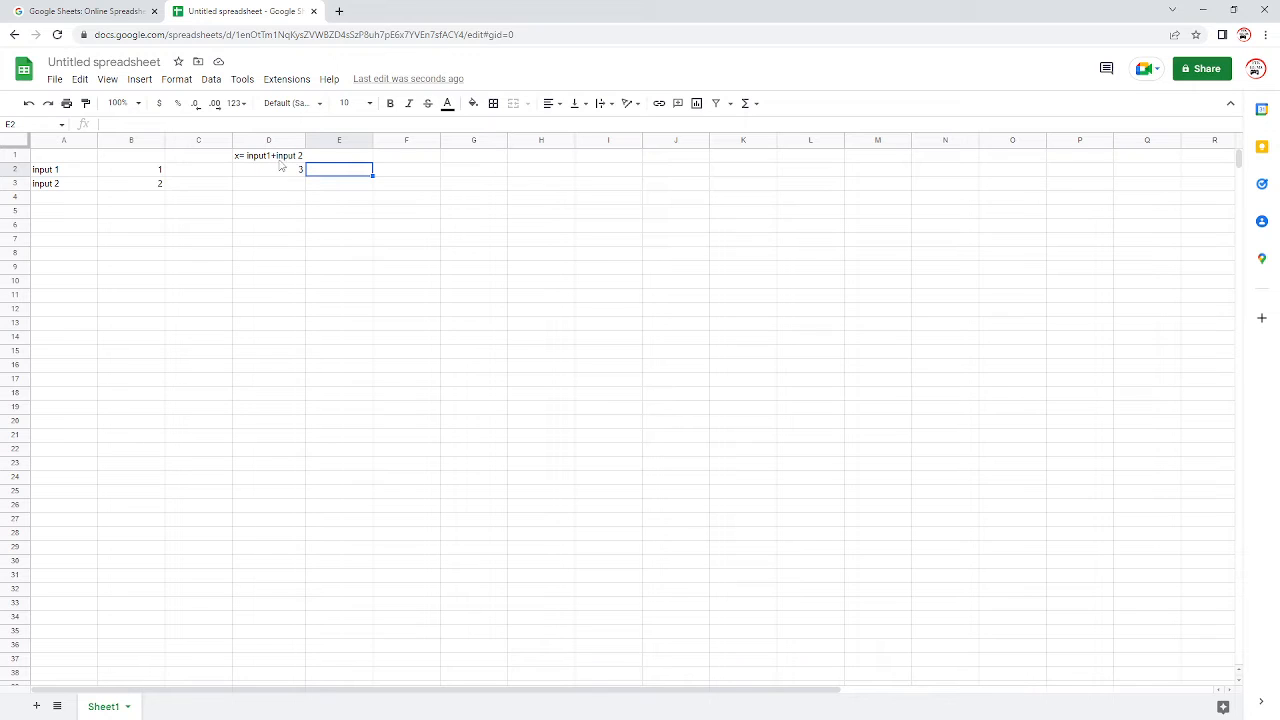
left_click(427, 158)
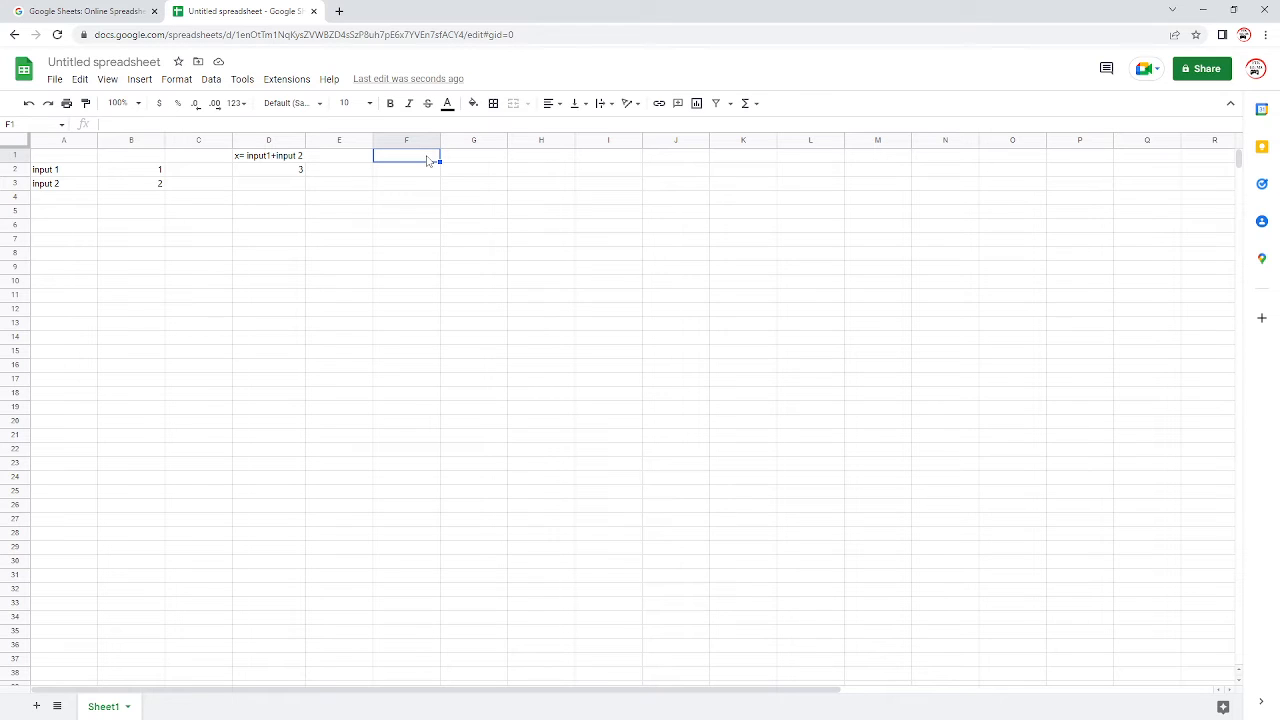
left_click(401, 197)
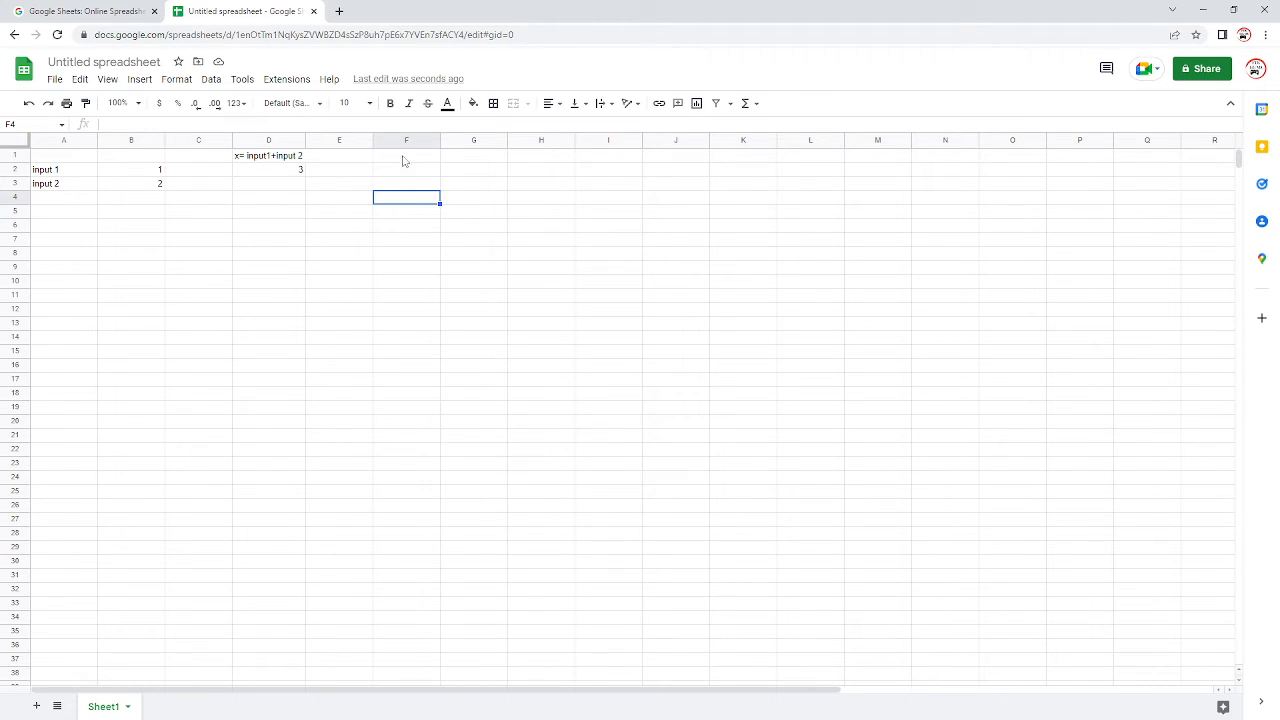
left_click(403, 157)
left_click(451, 152, "shift")
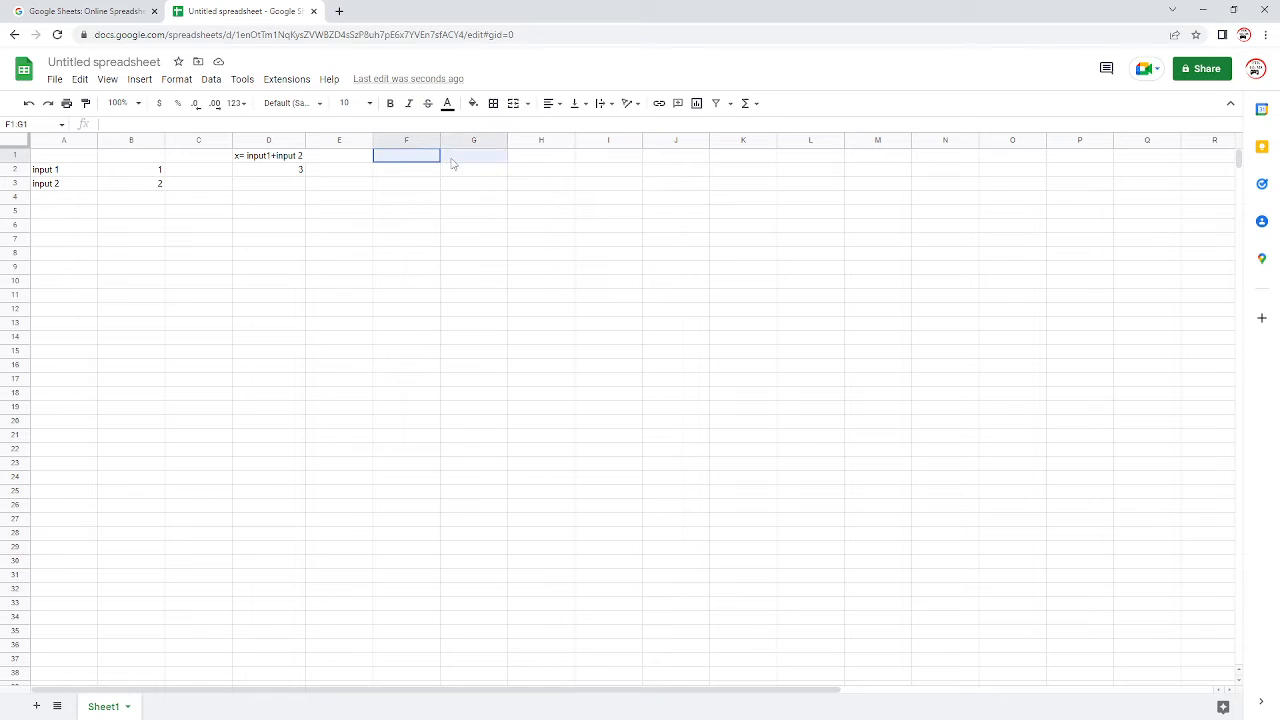
left_click(512, 104)
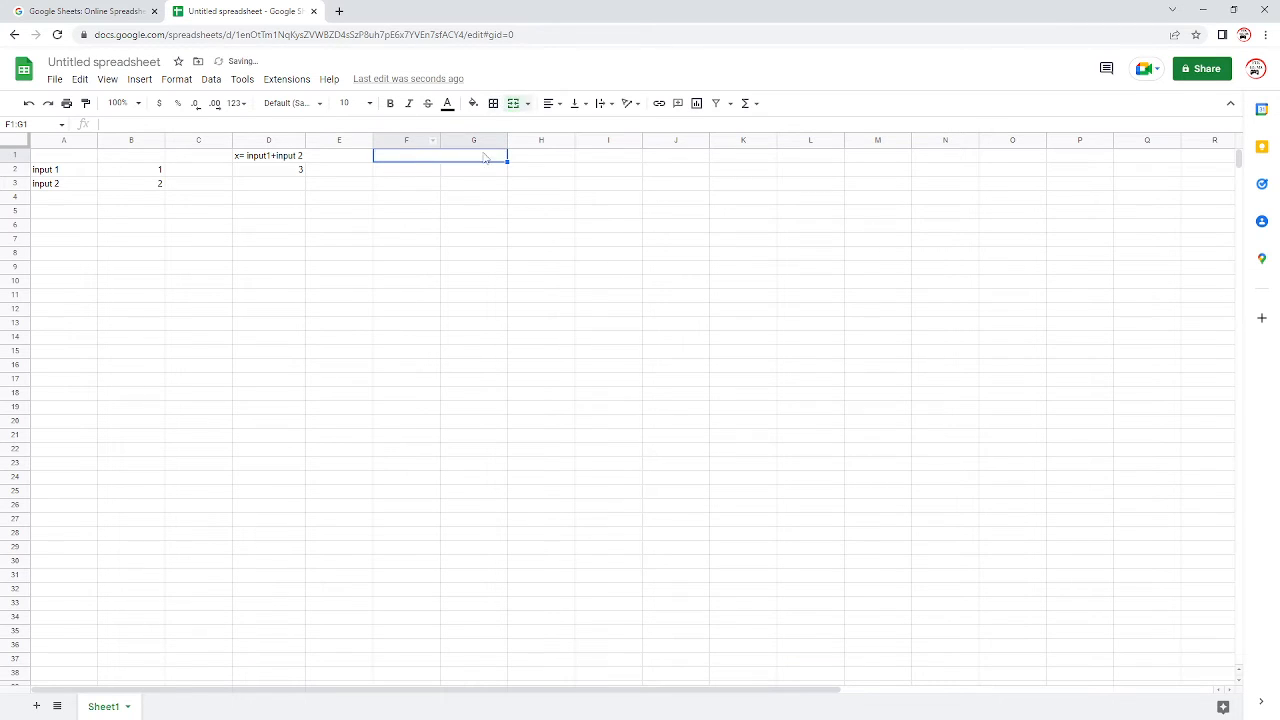
Step: Enter the heading "x = input 1/ input 2" in the merged cell F1:G1
double_click(409, 156)
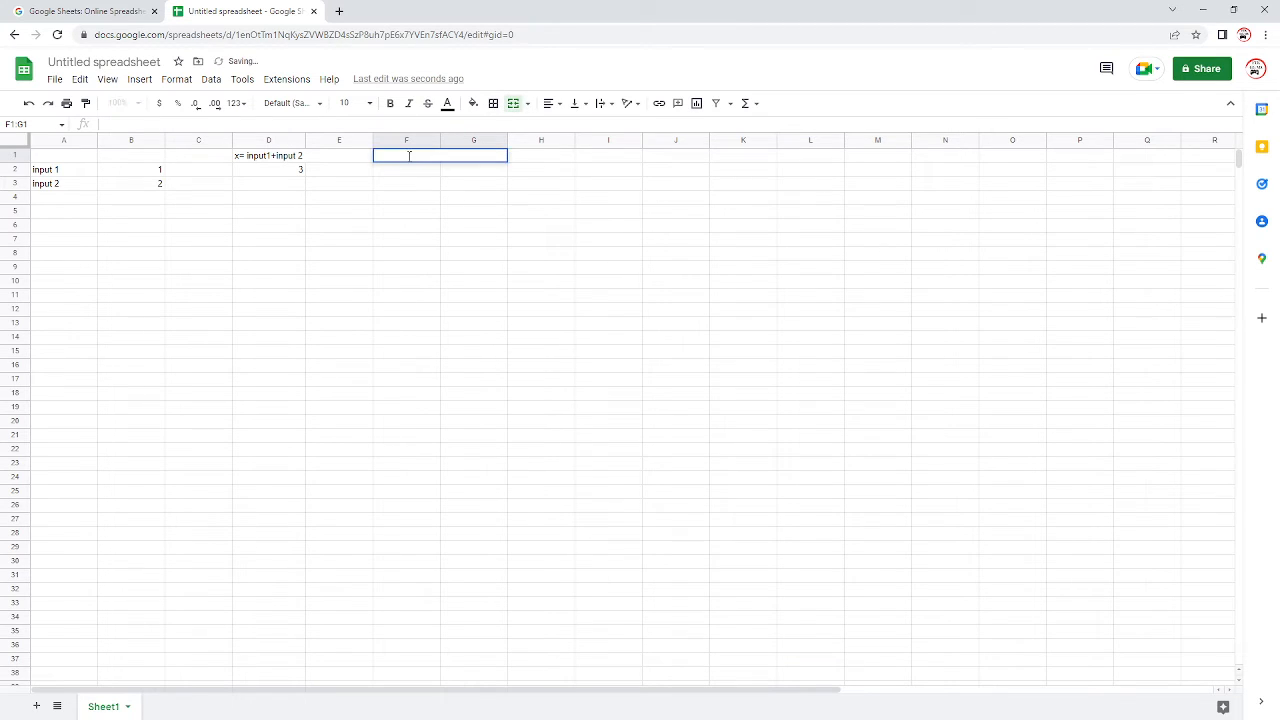
type("x = input 1/ input 2")
key("Return")
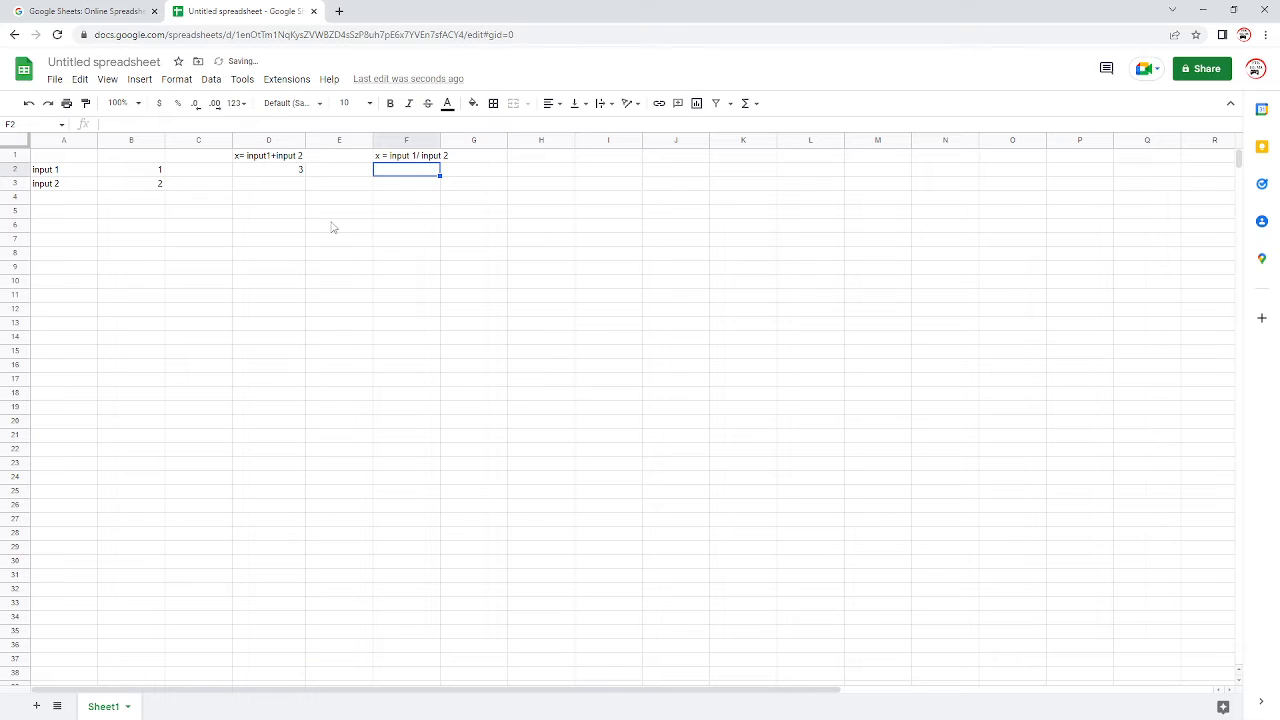
Step: Enter the formula =B2/B3 in cell F2 to divide input 1 by input 2
type("=")
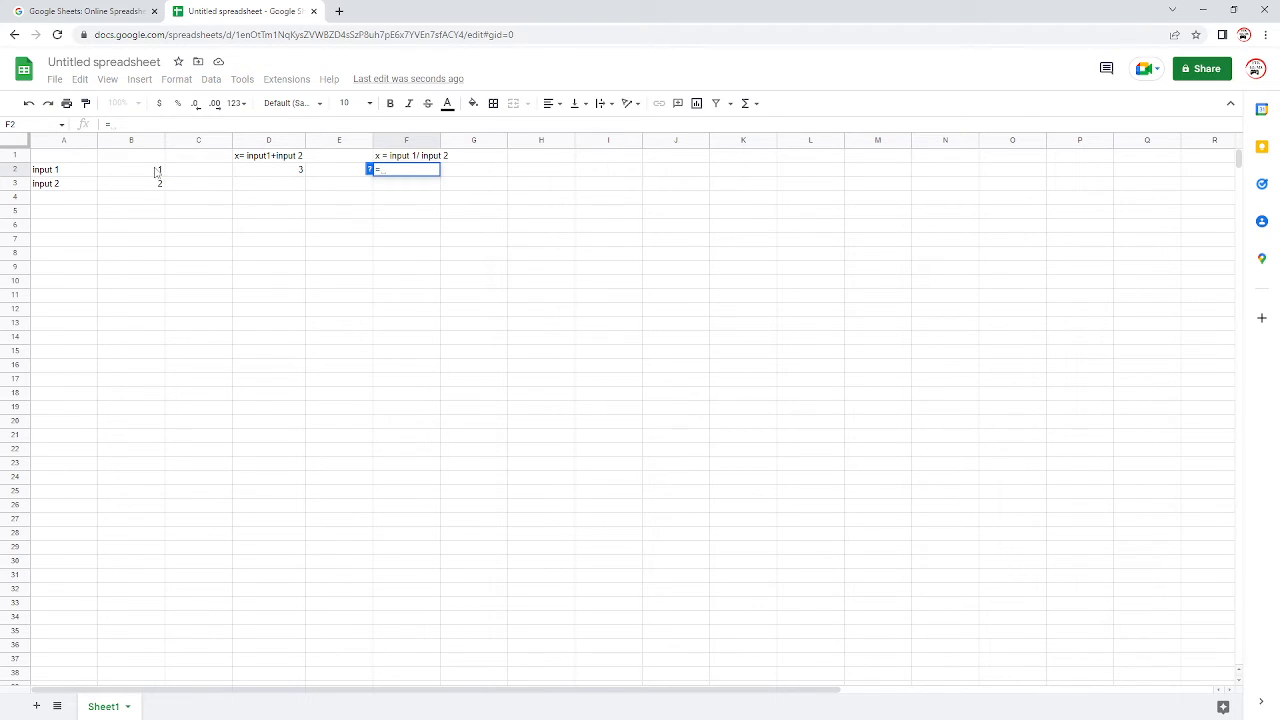
left_click(157, 171)
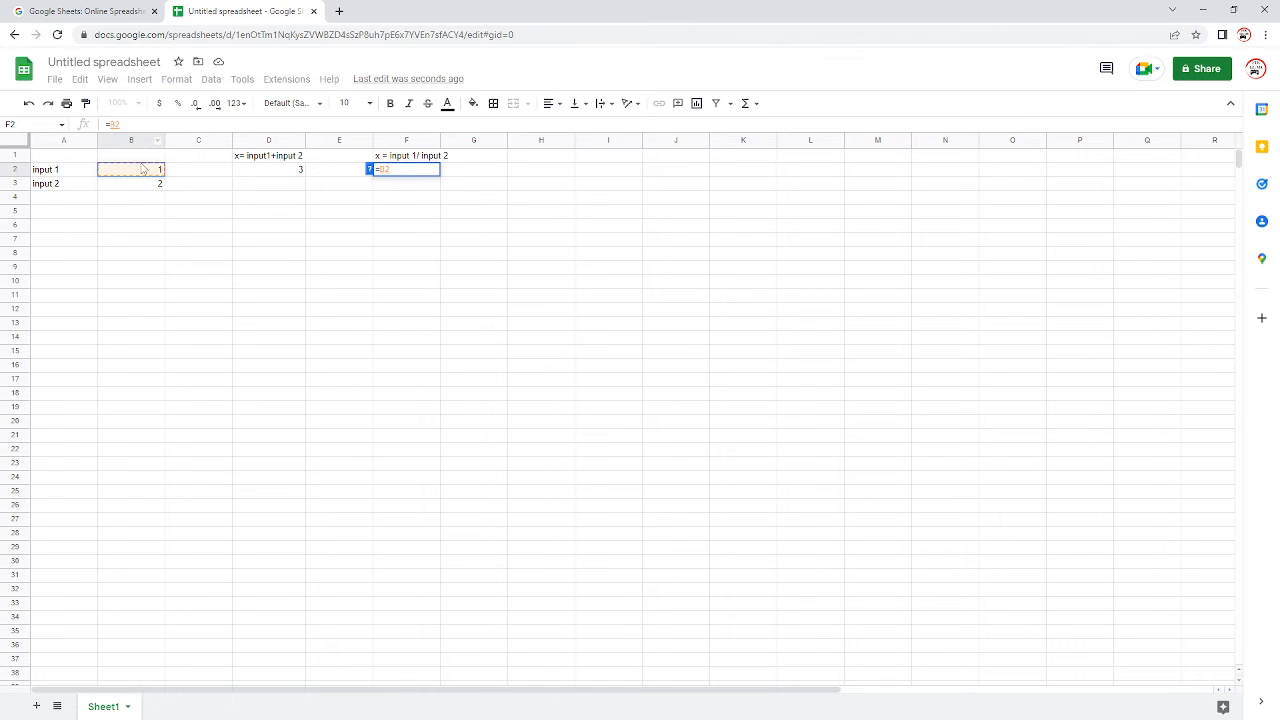
type("/")
left_click(150, 187)
key("Return")
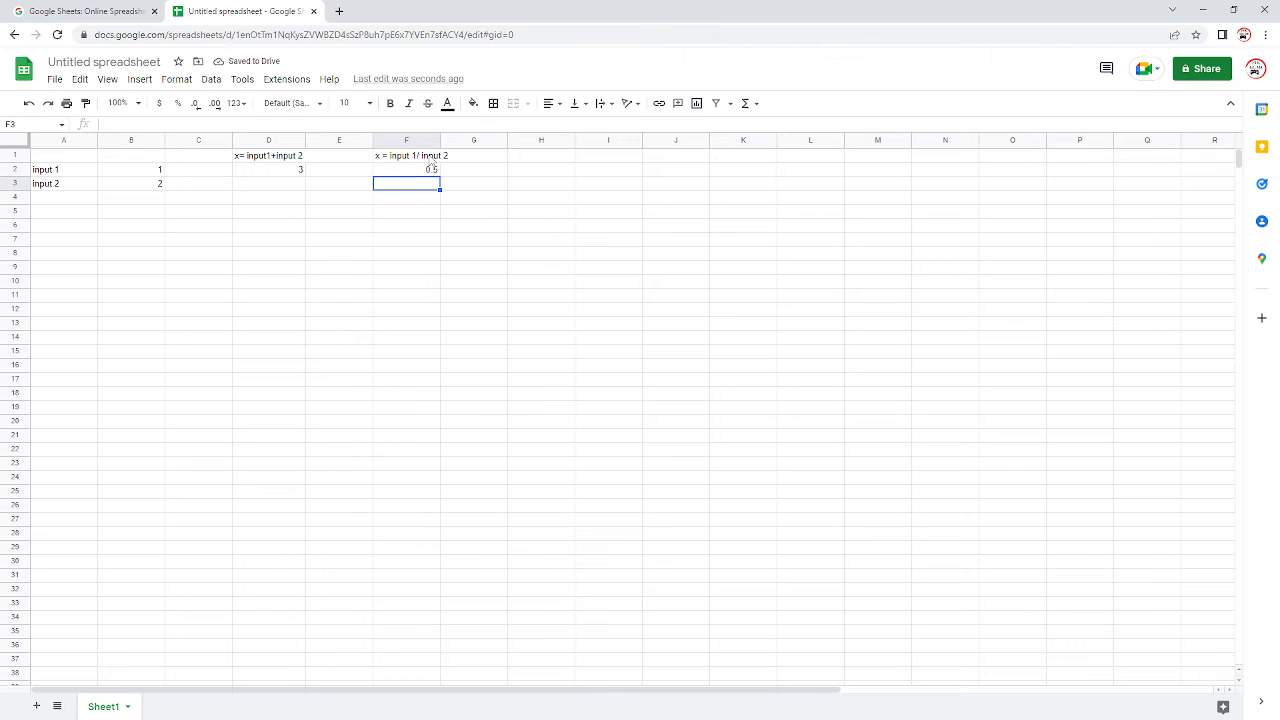
Step: Merge cells H1 and I1 into a single heading cell
left_click(531, 160)
double_click(530, 157)
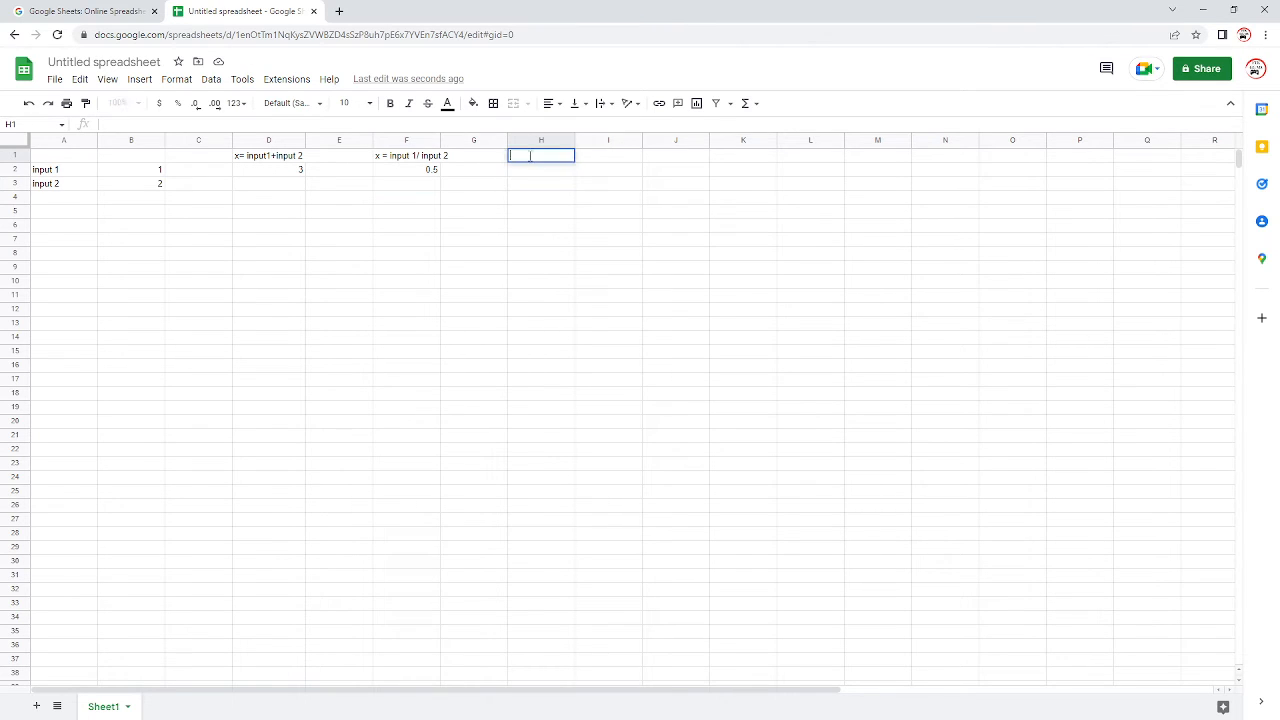
left_click(542, 191)
left_click(540, 160)
left_click_drag(557, 158, 598, 158)
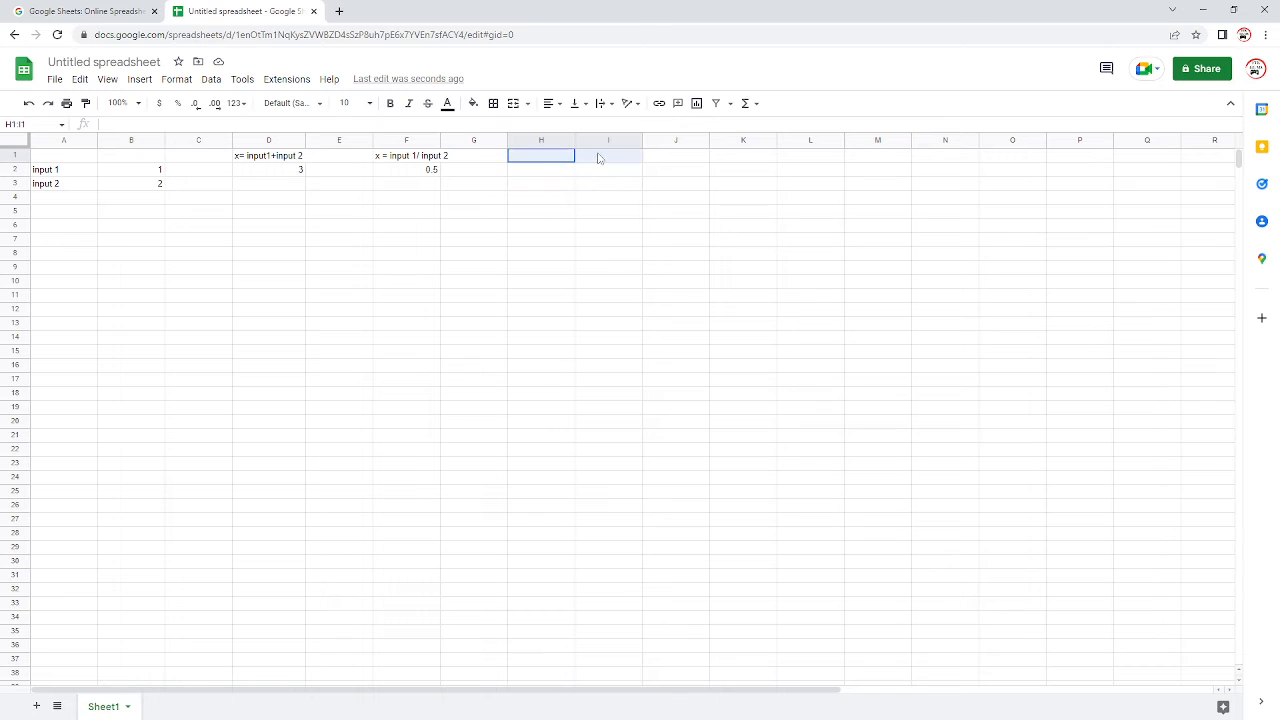
left_click(513, 104)
Step: Enter the heading "x = input 1*input 2" in the merged cell H1:I1
double_click(548, 156)
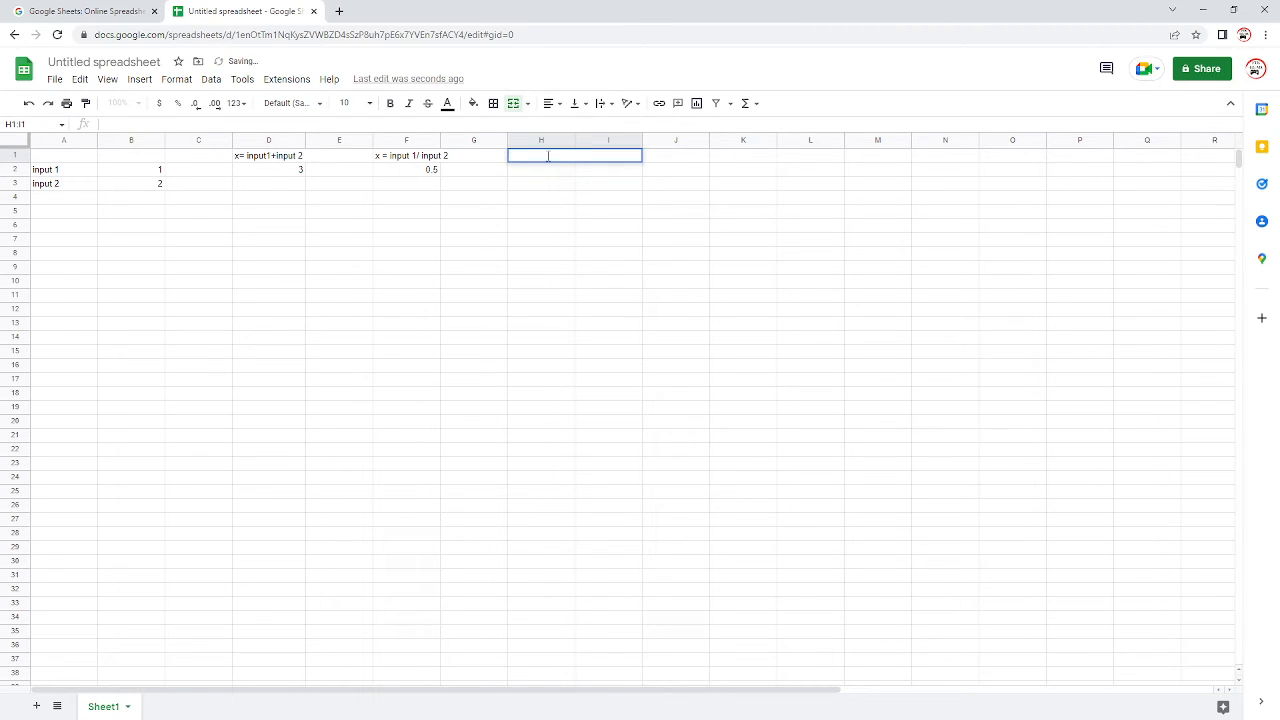
type("x = input1")
key("BackSpace")
type("1*")
type("input")
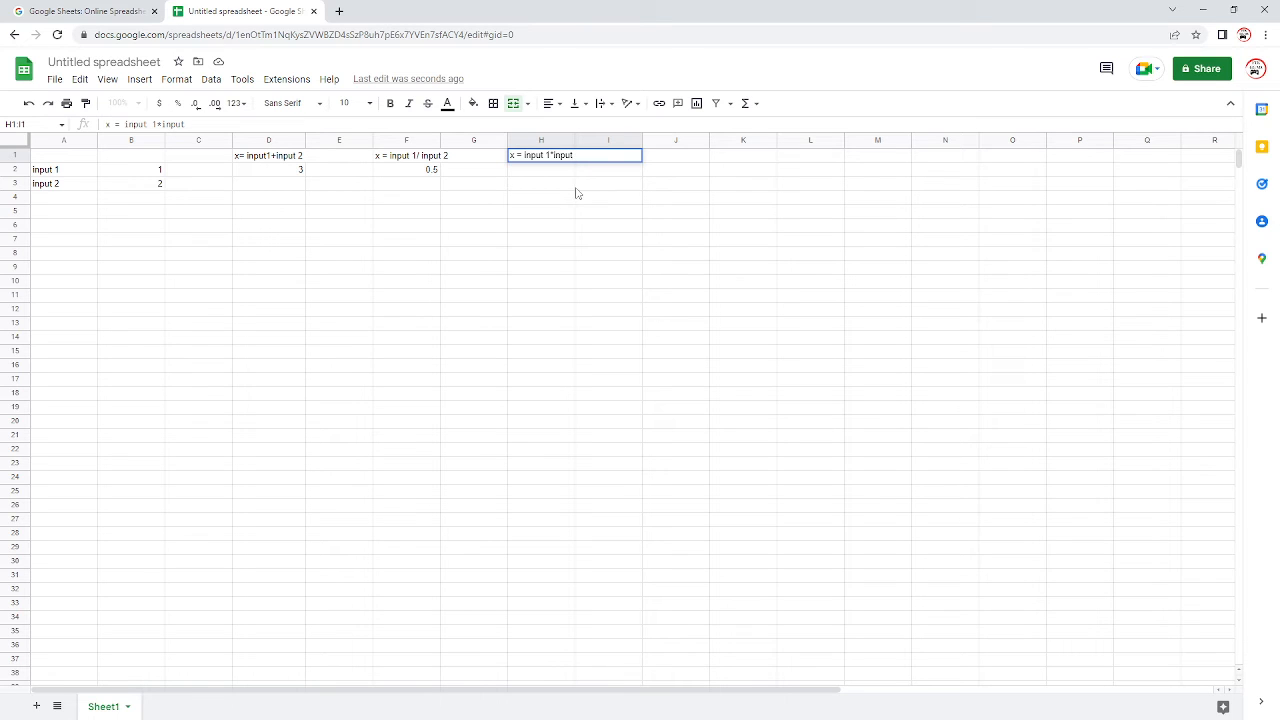
type(" 2")
left_click(568, 200)
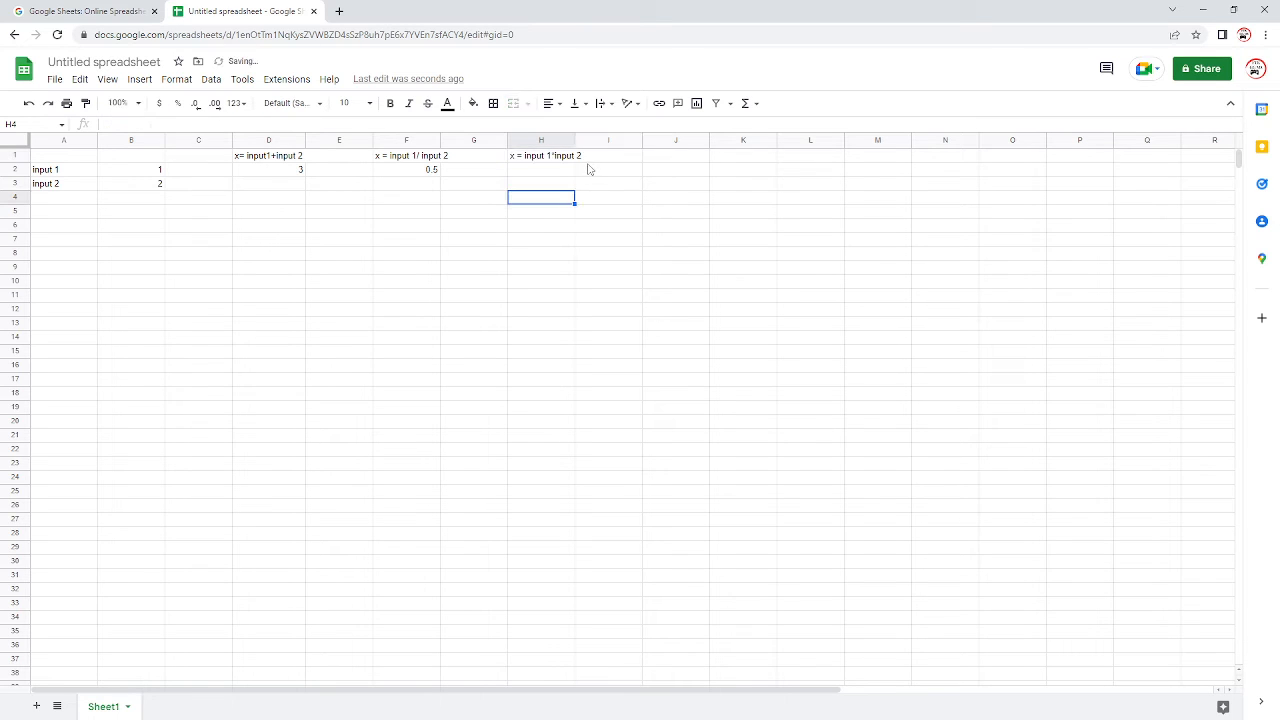
Step: Enter the formula =B2*B3 in cell H2 to multiply the two inputs
left_click(552, 172)
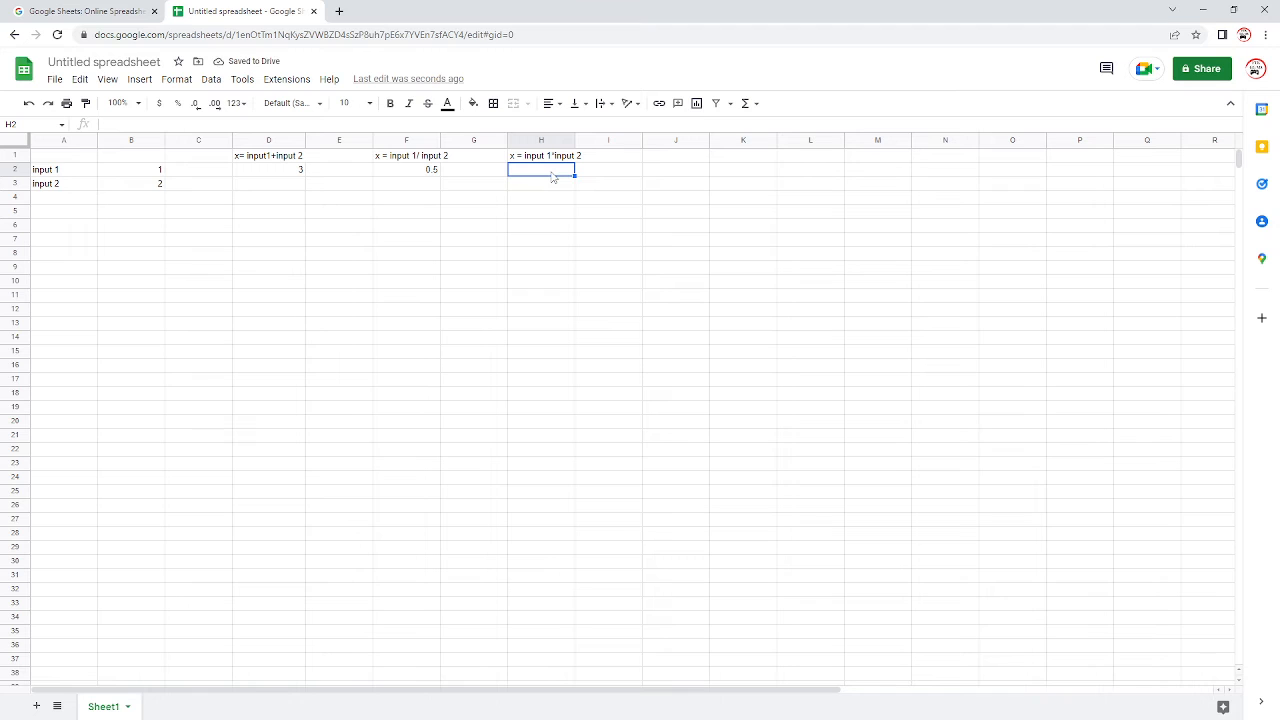
type("=")
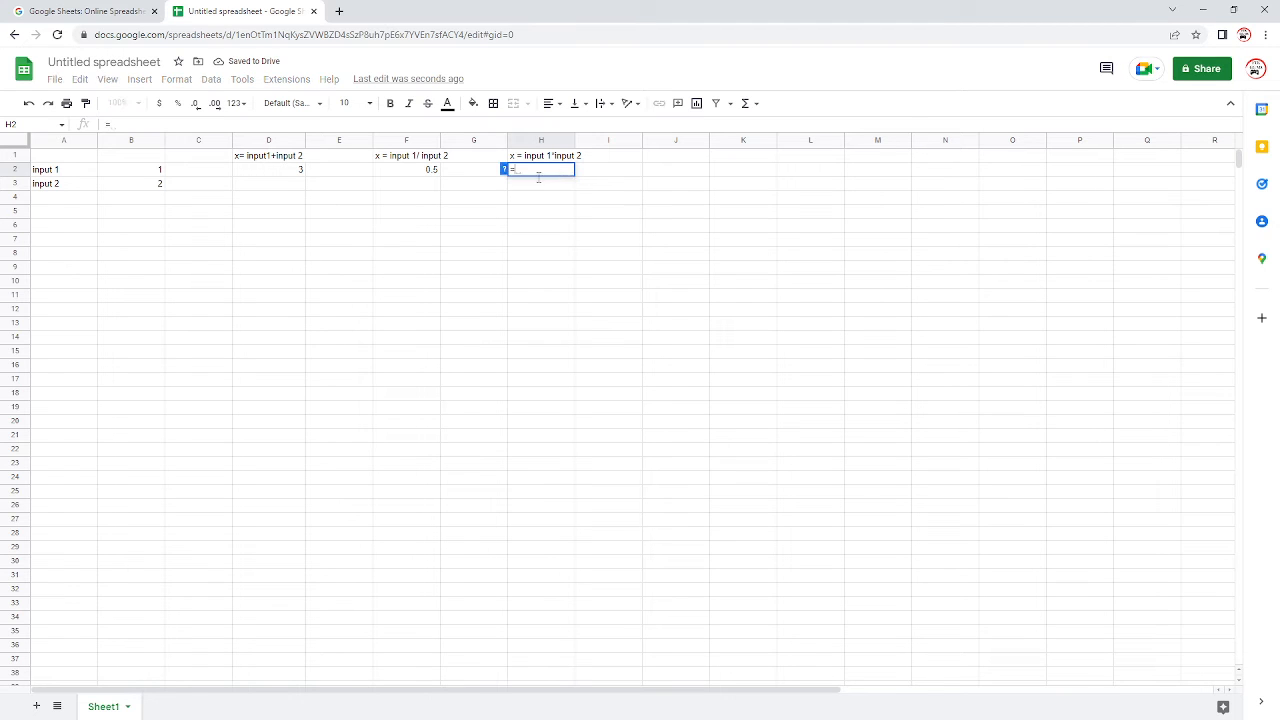
left_click(148, 176)
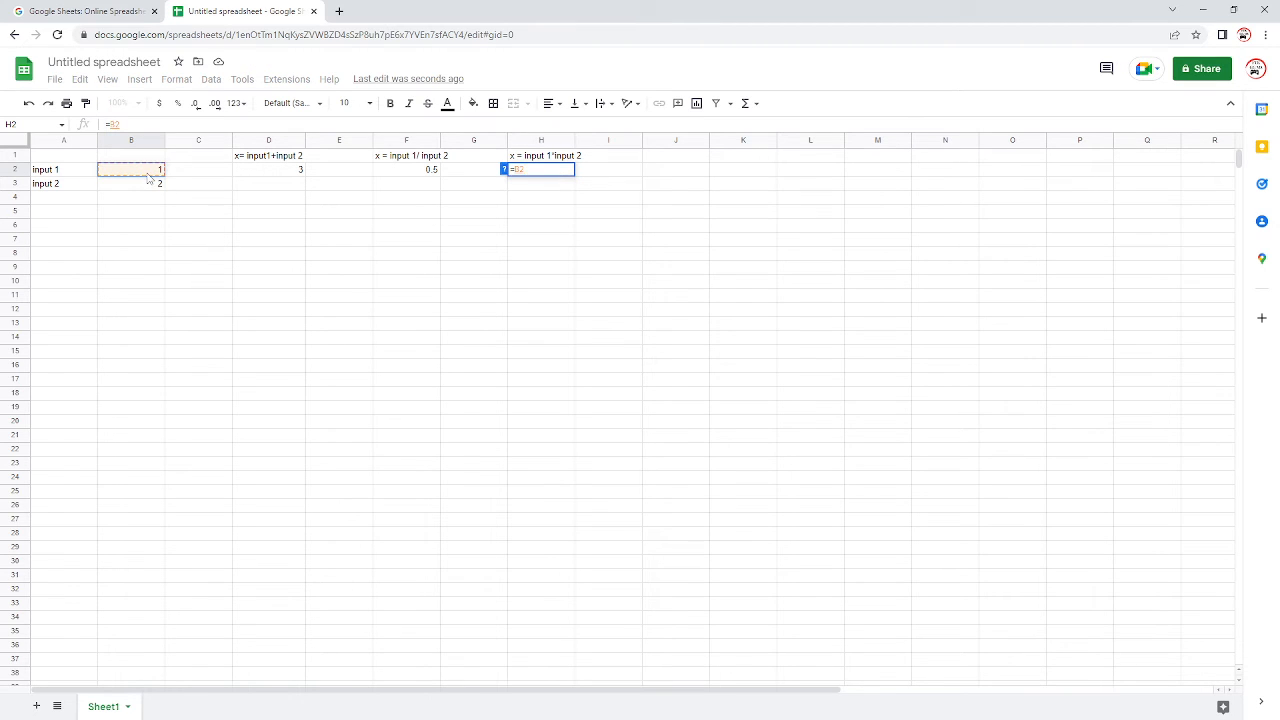
type("*")
left_click(156, 188)
key("Return")
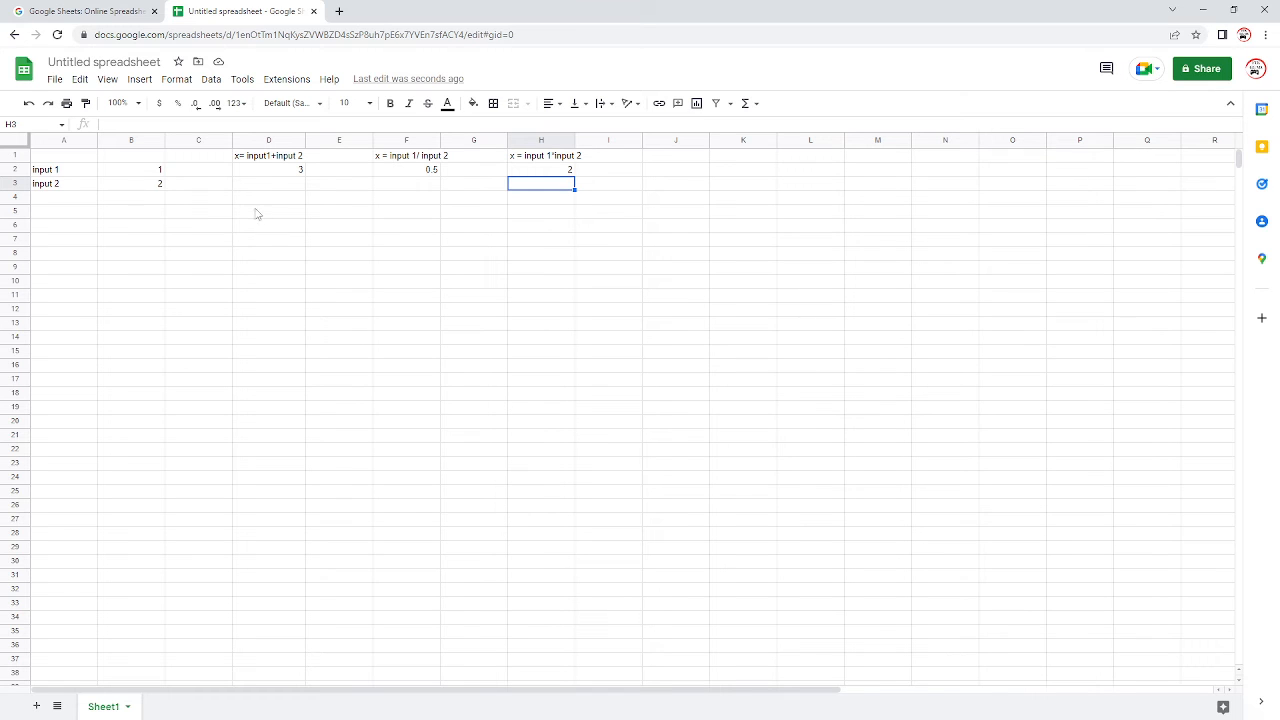
Step: Change input 1 in B2 to 500 and input 2 in B3 to 2121
left_click(134, 176)
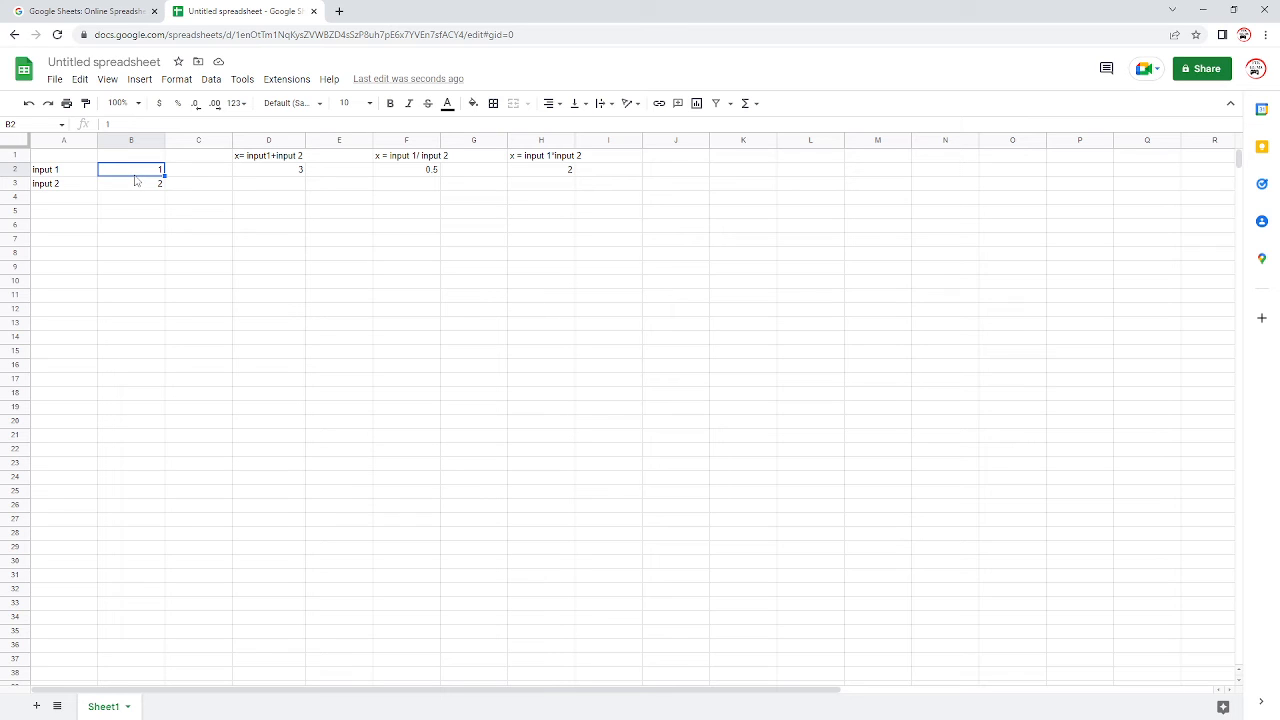
type("500")
left_click(187, 213)
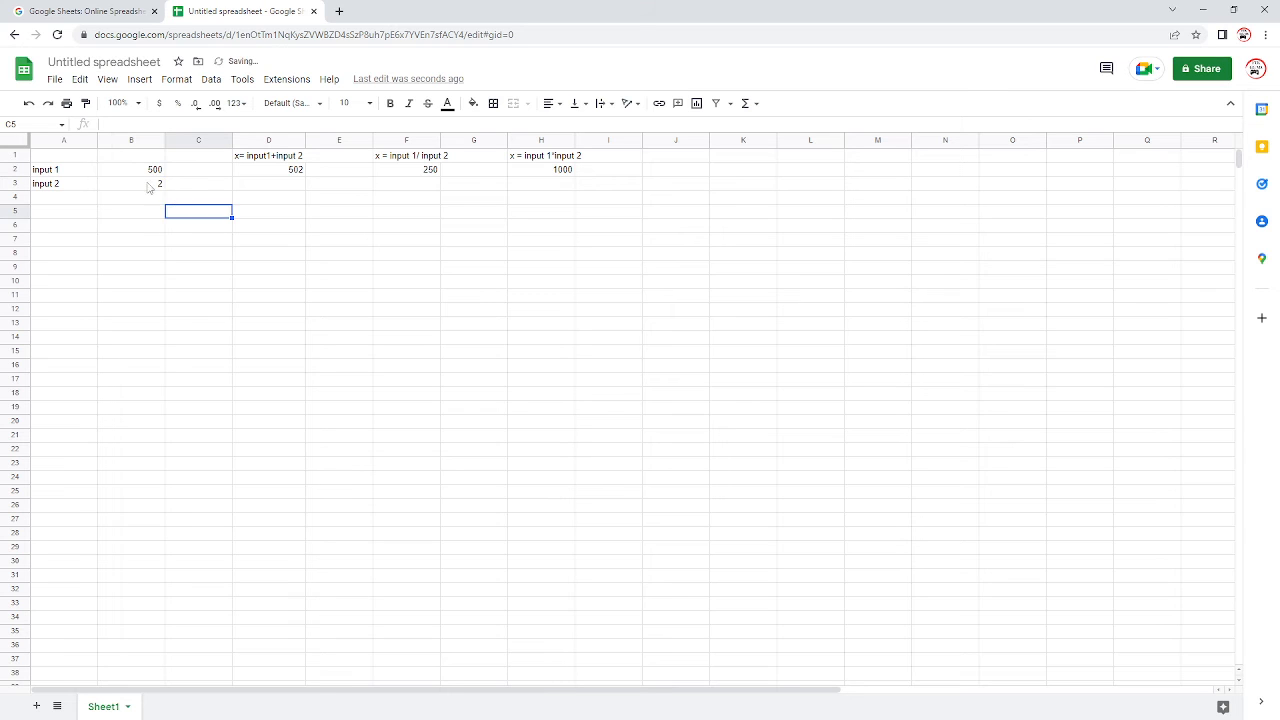
left_click(147, 186)
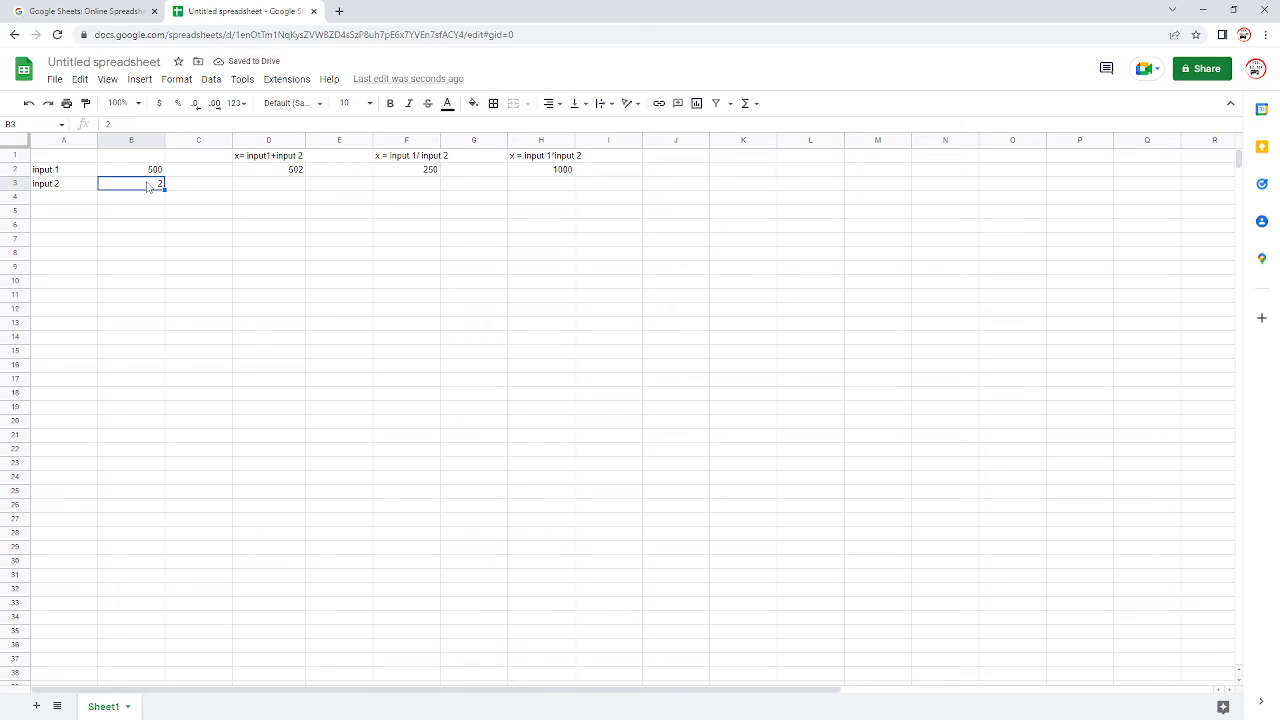
type("2121")
left_click(212, 214)
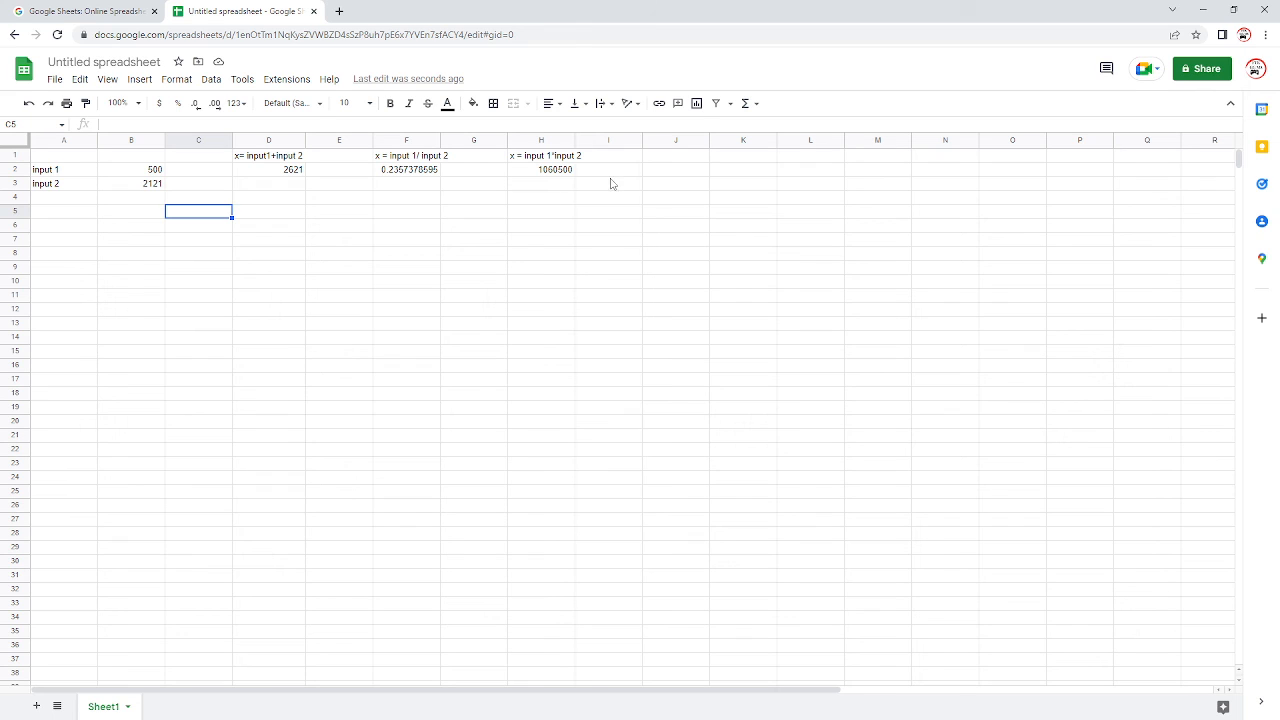
Step: Enter the heading "x= input 1 - input 2" in cell J1
left_click(651, 200)
left_click(699, 159)
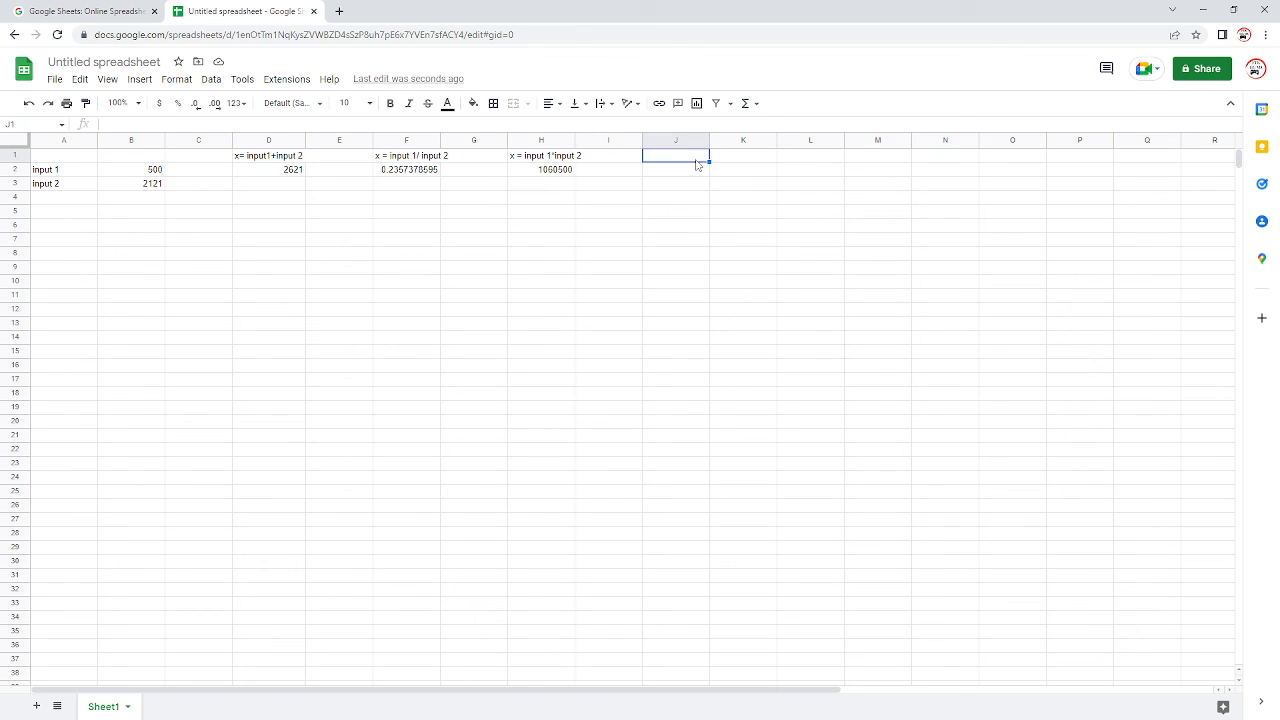
double_click(695, 158)
type("x= input 1 - input 2")
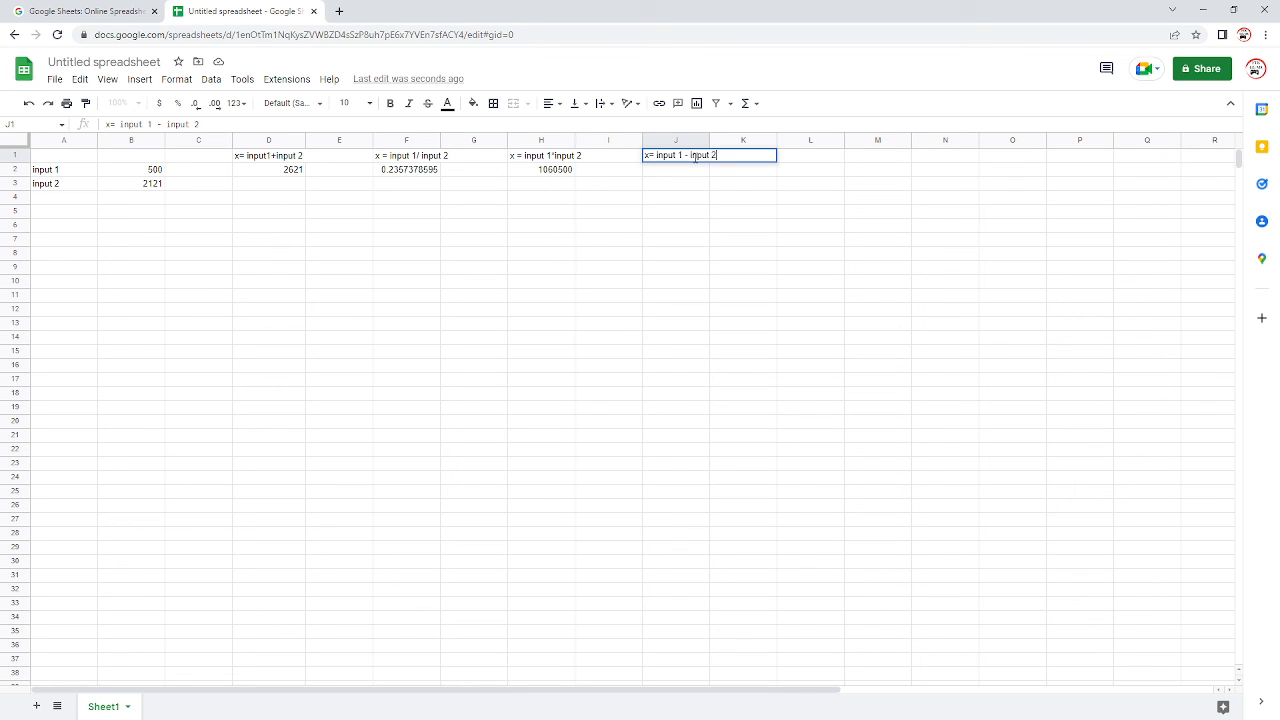
Step: Enter the formula =B2-B3 in cell J2 to subtract input 2 from input 1
left_click(690, 172)
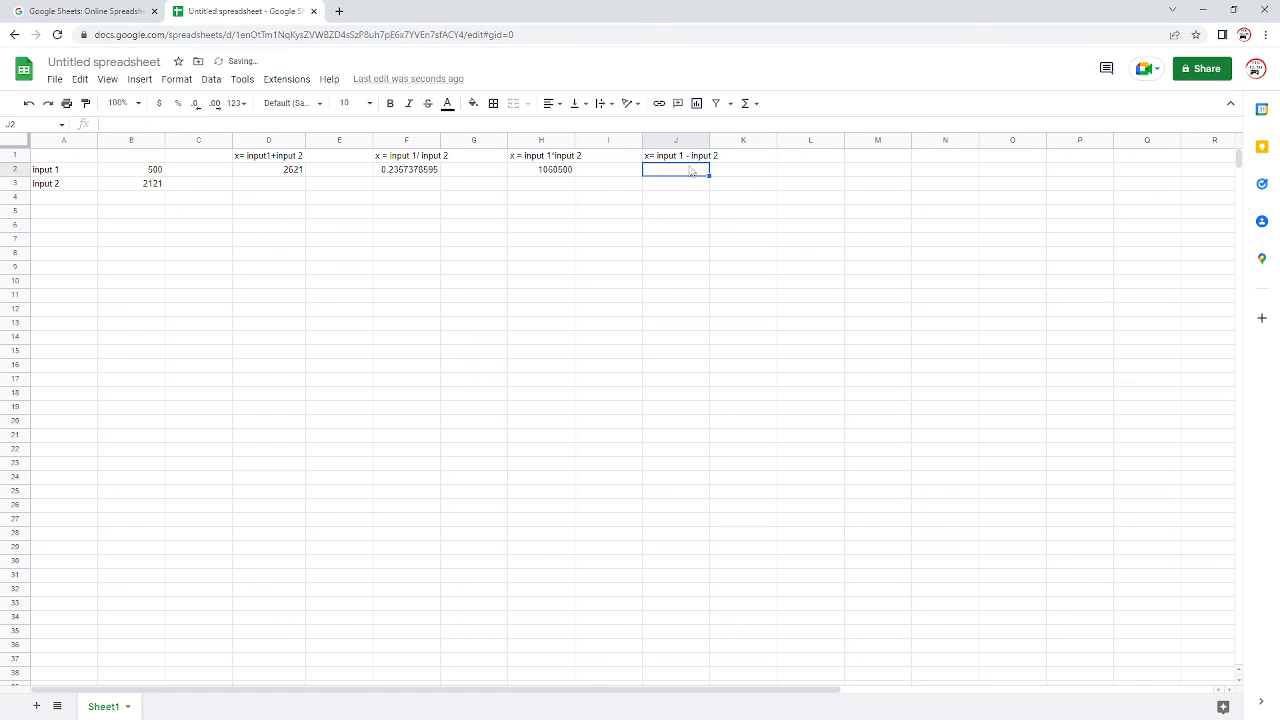
type("=")
left_click(140, 172)
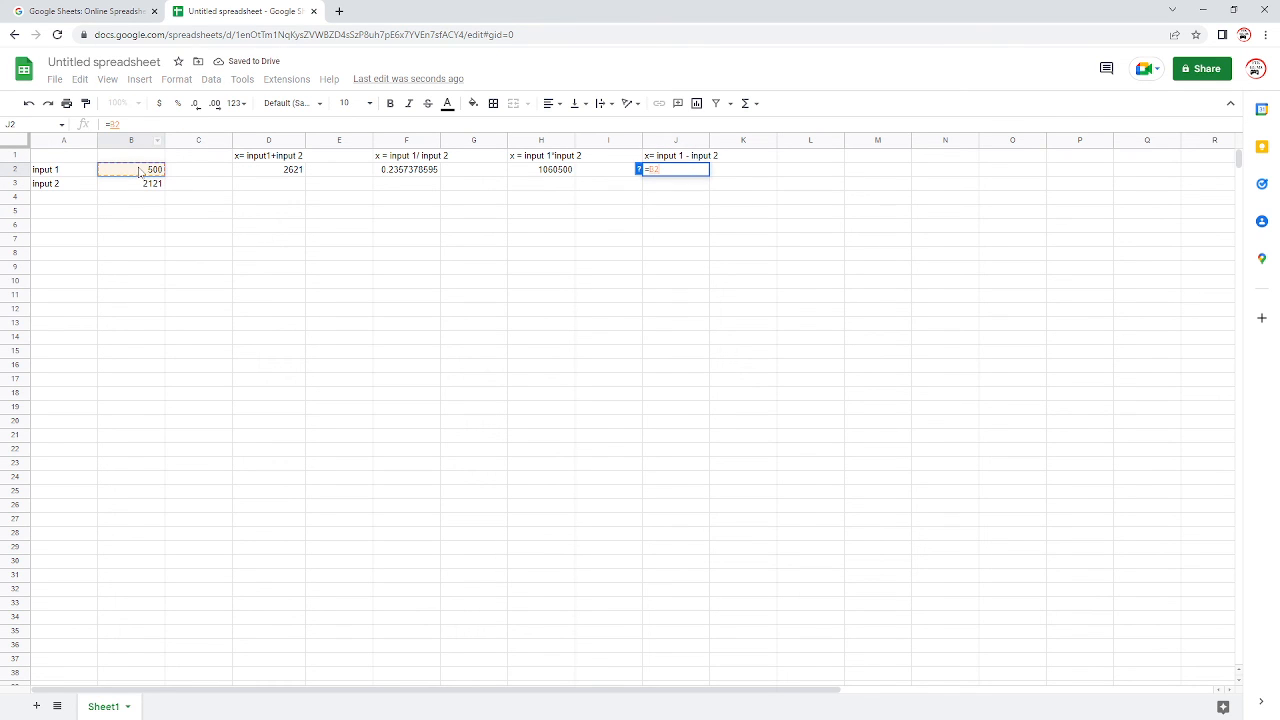
type("-")
left_click(155, 190)
key("Return")
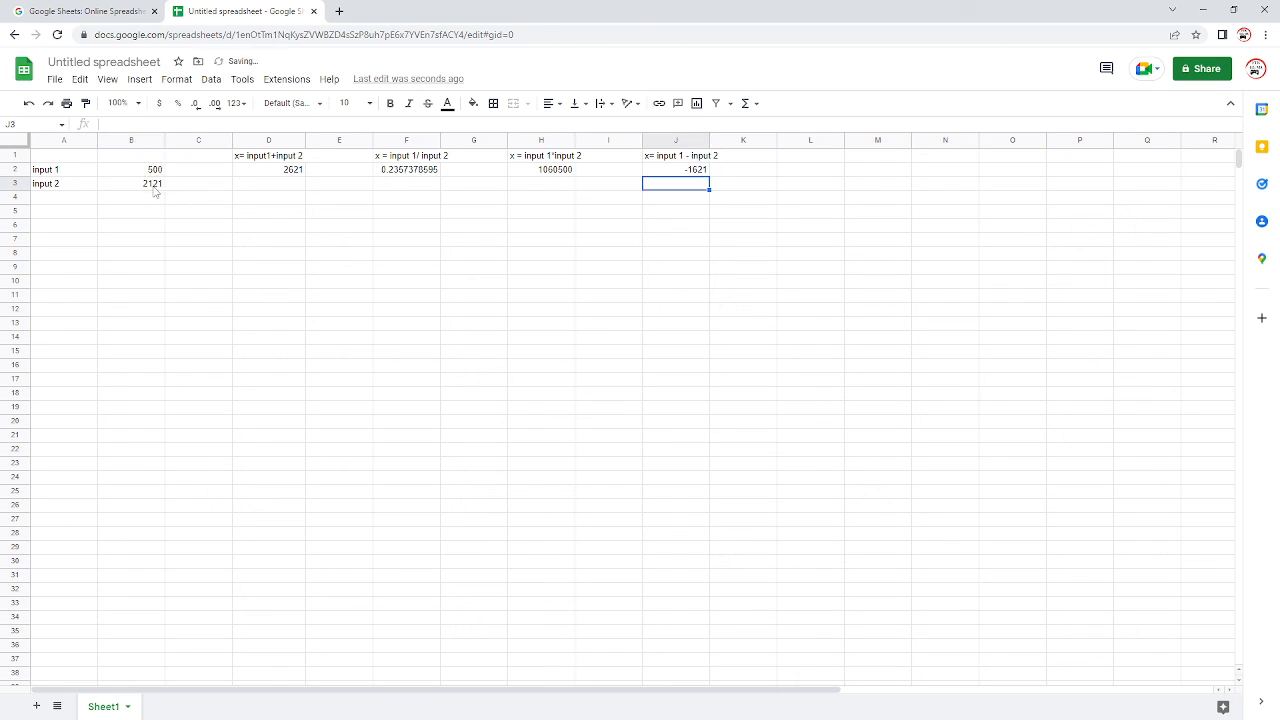
left_click(686, 270)
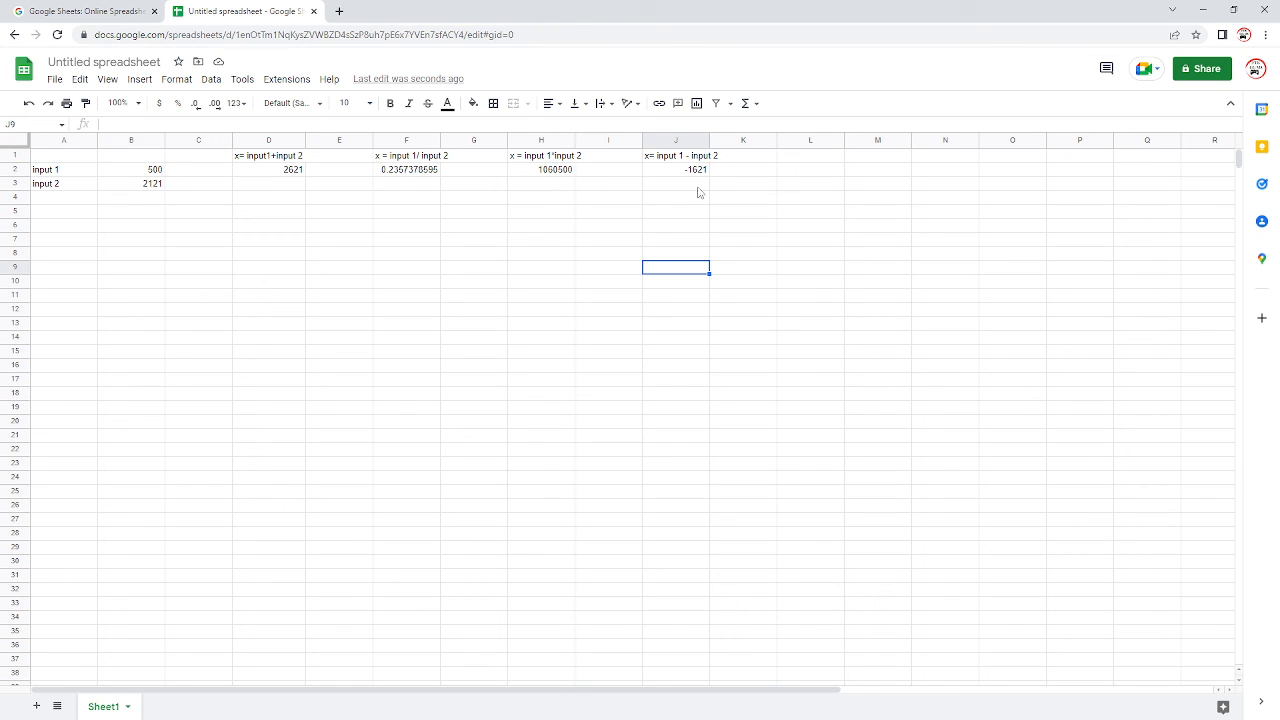
left_click(700, 185)
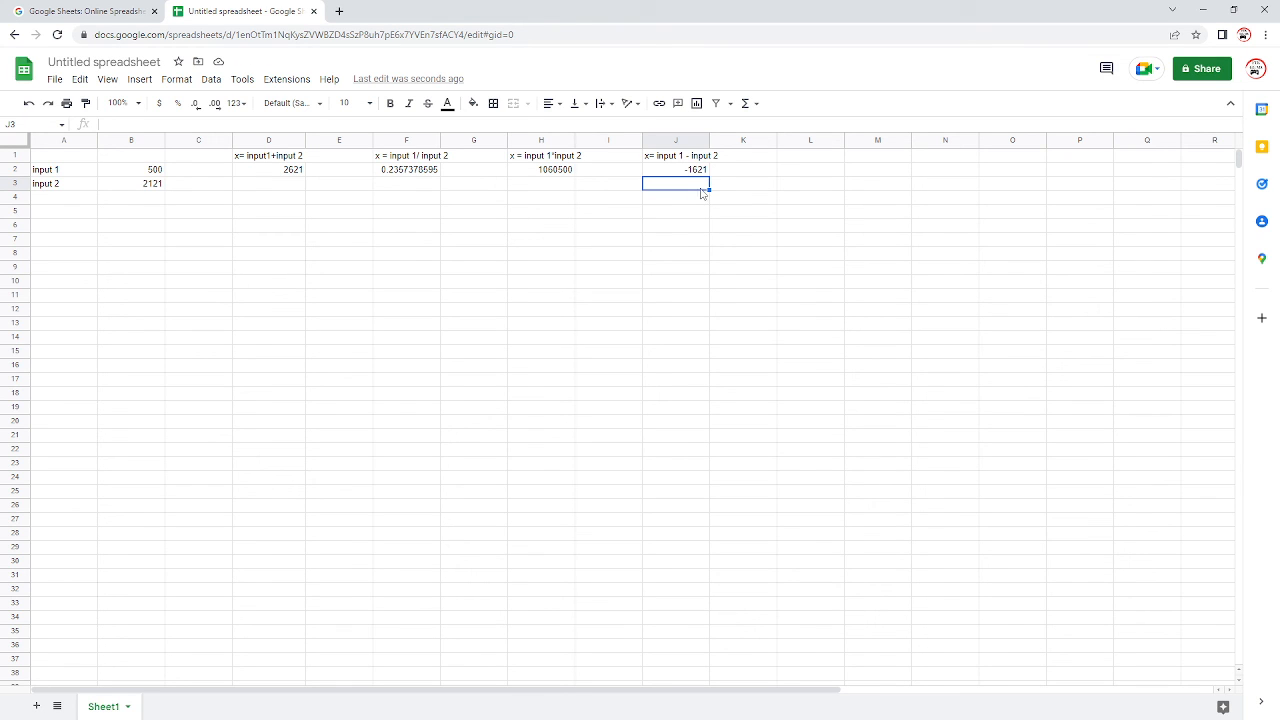